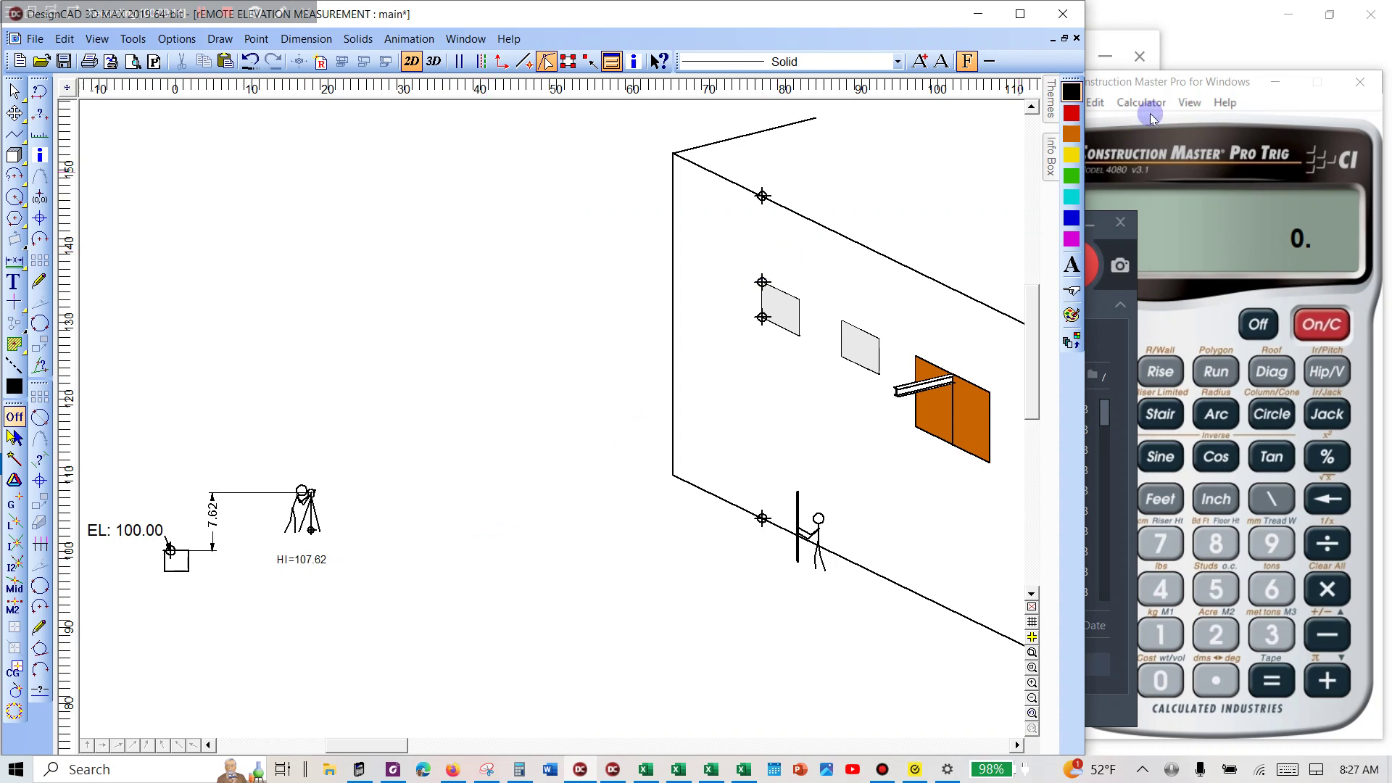
{"action": "left_click", "coordinate": [1193, 81]}
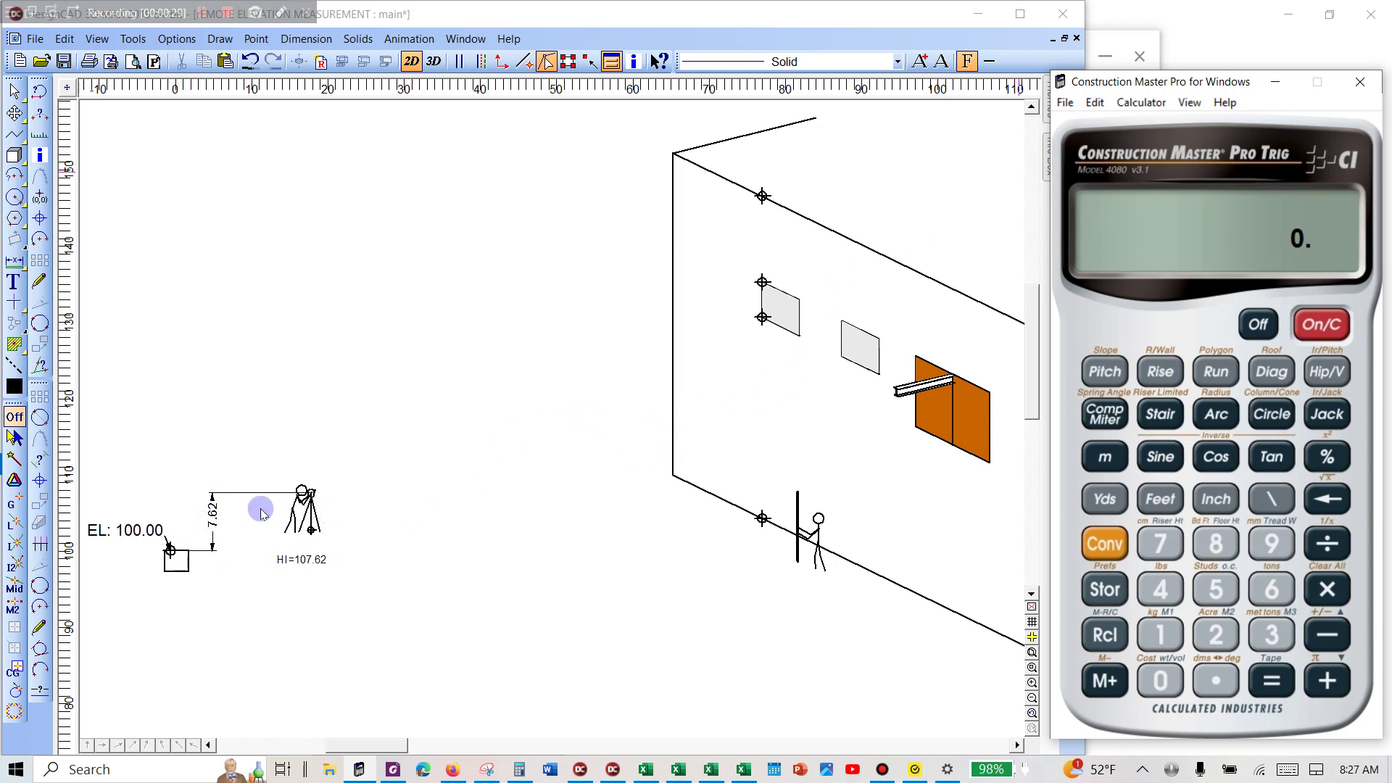
{"action": "left_click", "coordinate": [311, 563]}
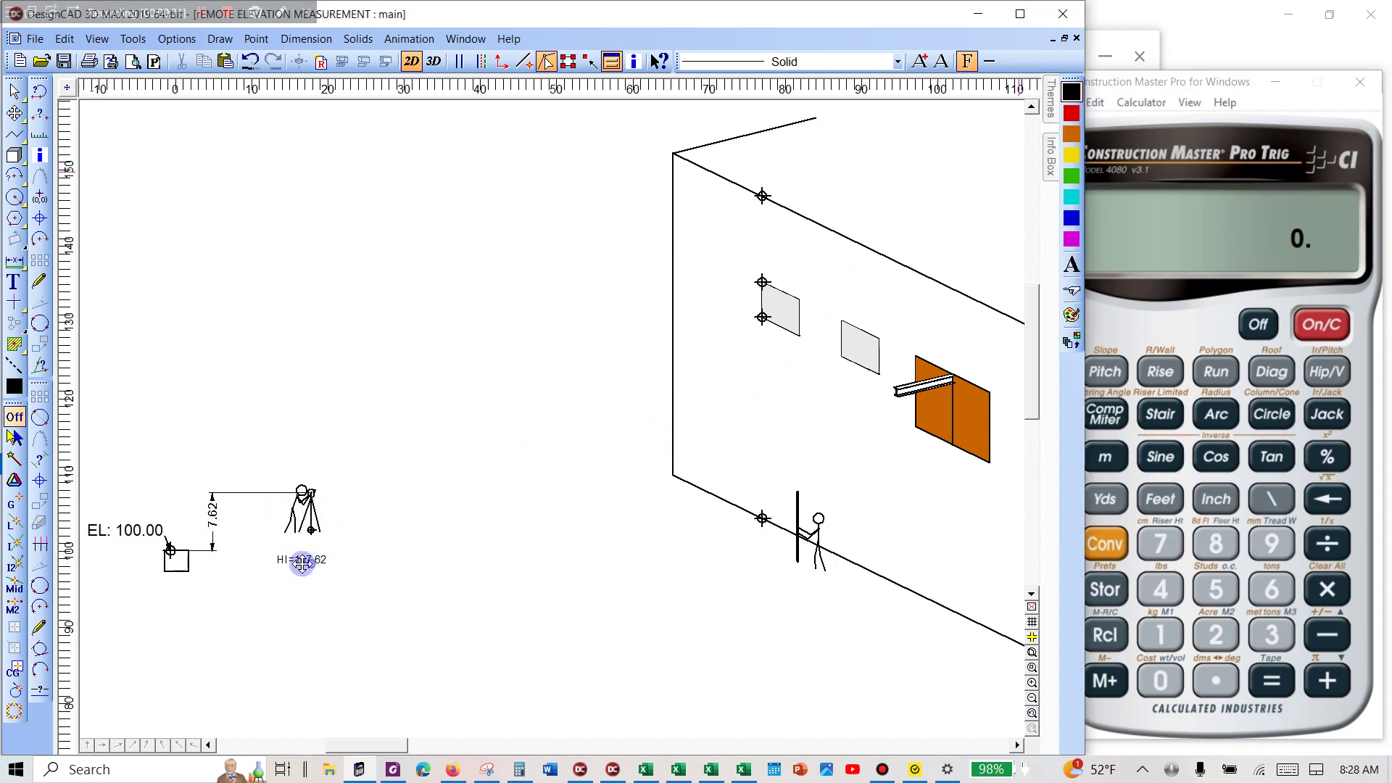
{"action": "key", "text": "Escape"}
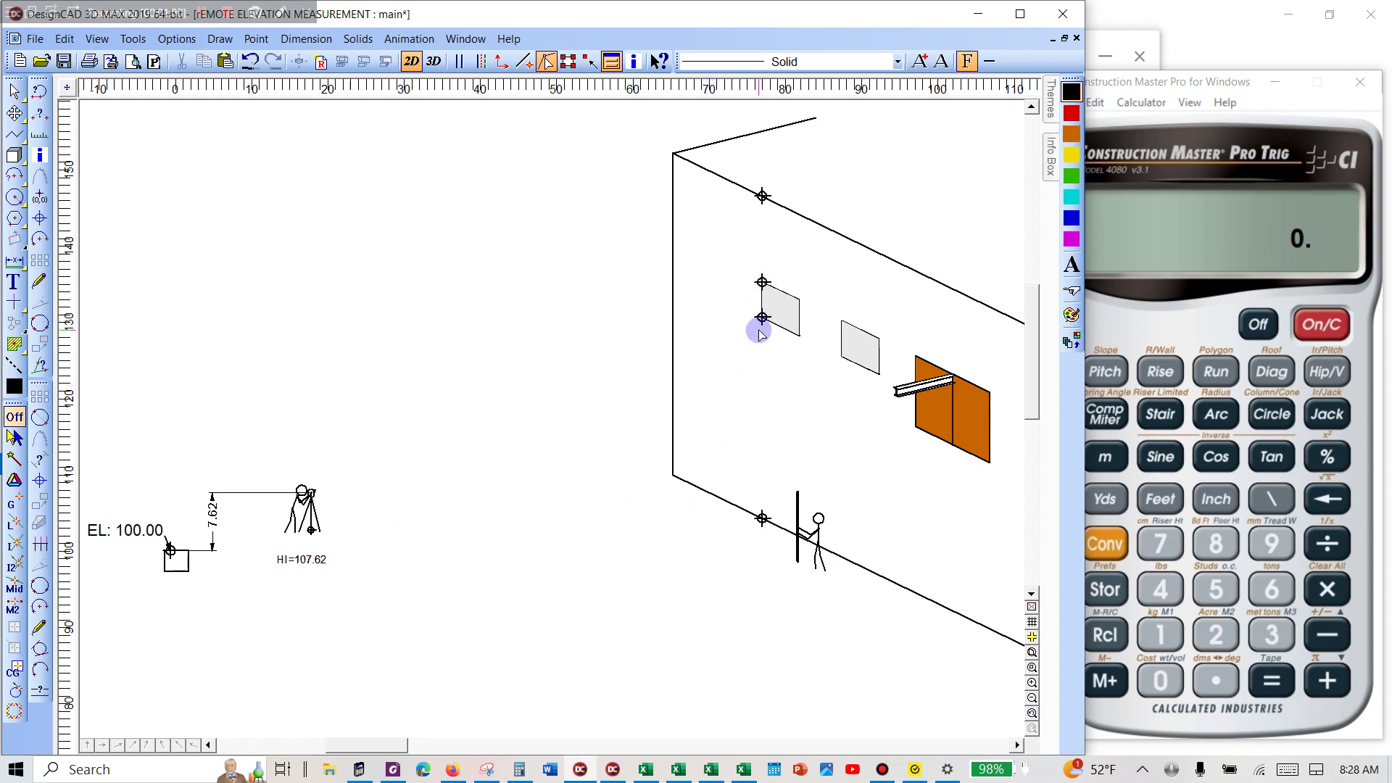
Step: Draw a dashed vertical line on the wall from the ground-level target marker up to the roof-edge marker
{"action": "key", "text": "t"}
{"action": "left_click", "coordinate": [761, 518]}
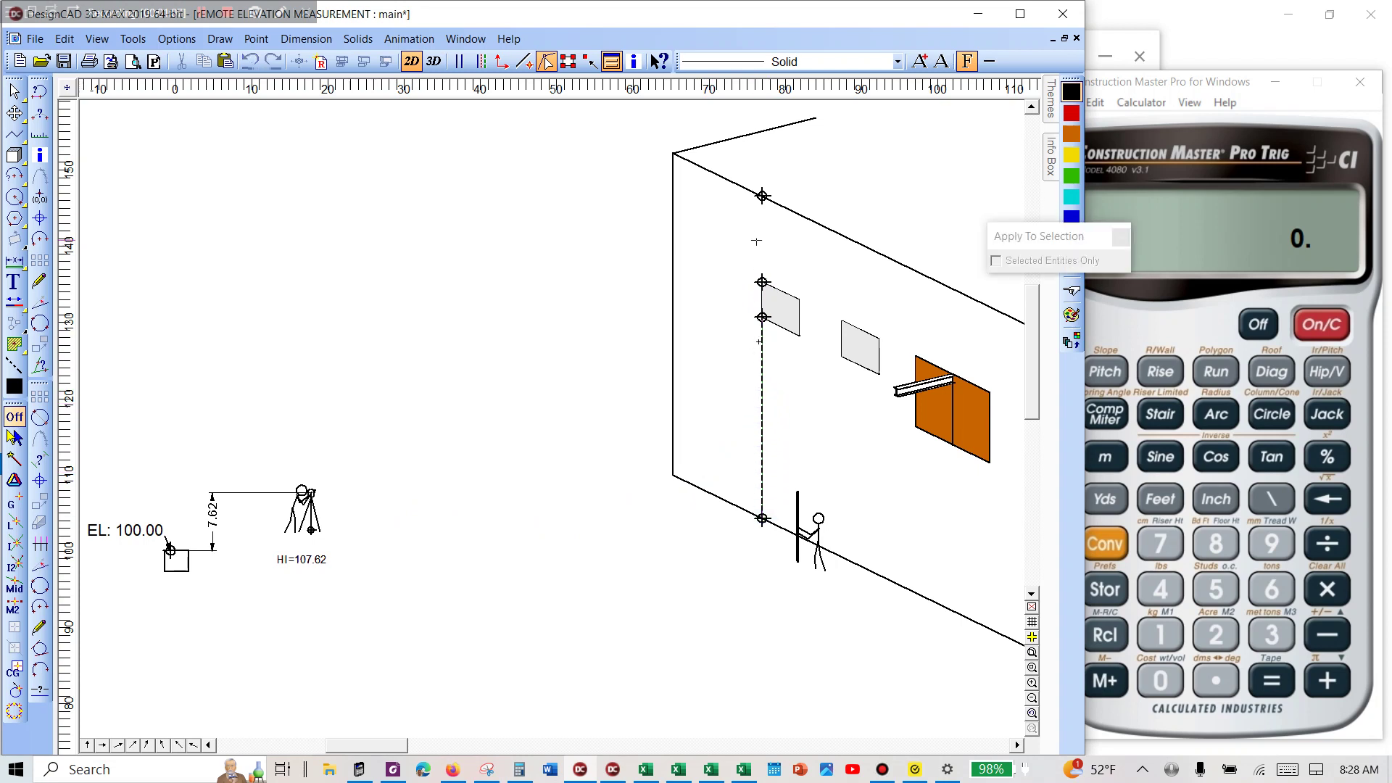
{"action": "left_click", "coordinate": [761, 196]}
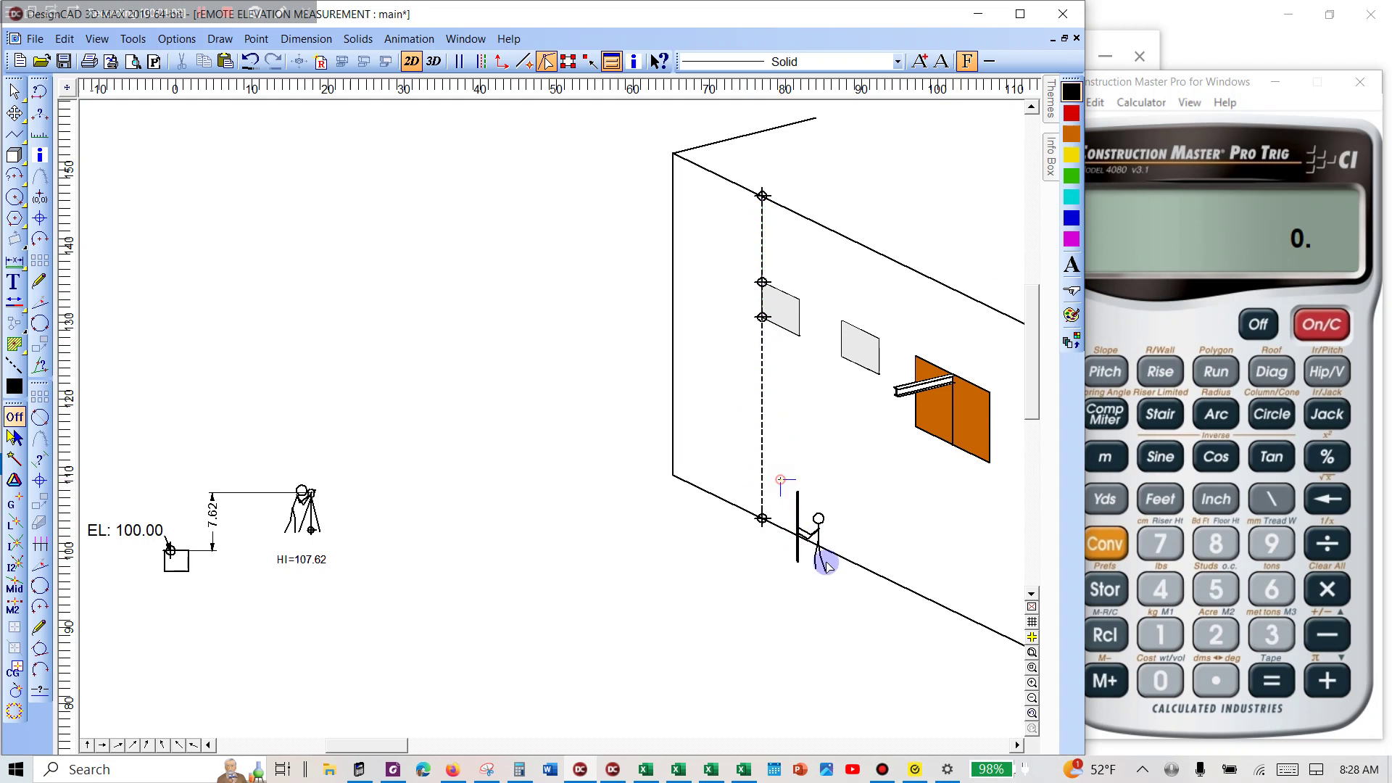
Step: Move the rod person so the base of the rod sits on the ground-level target marker at the wall
{"action": "left_click", "coordinate": [844, 596]}
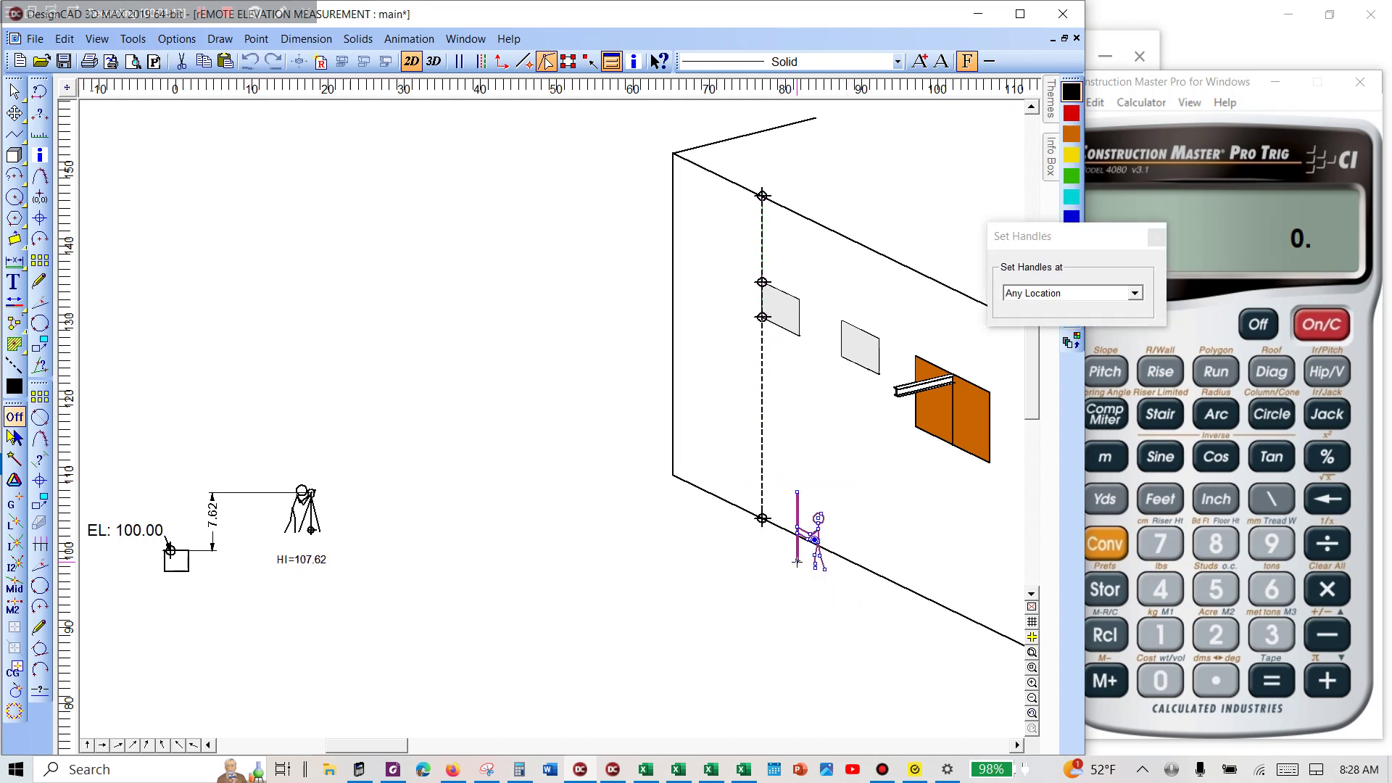
{"action": "left_click_drag", "start_coordinate": [797, 563], "coordinate": [763, 519]}
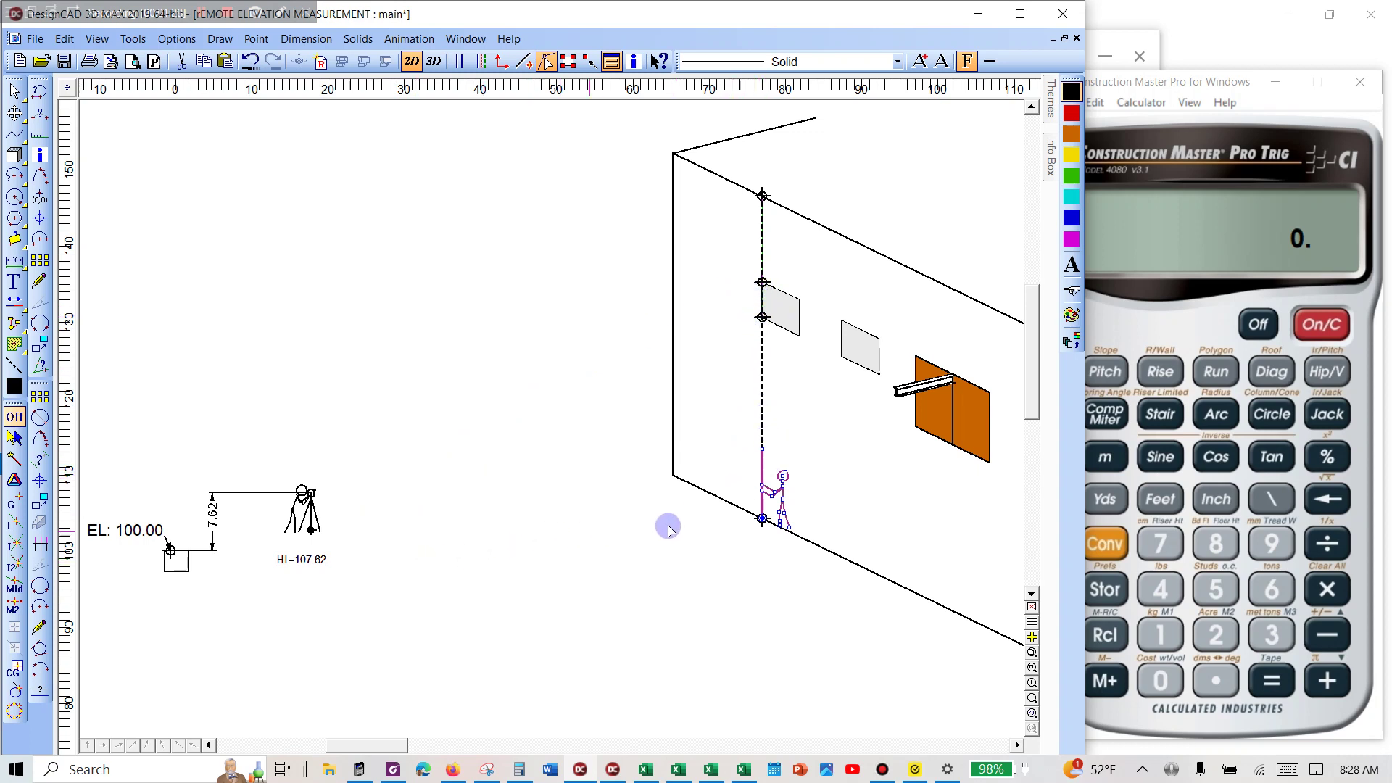
{"action": "left_click", "coordinate": [523, 546]}
{"action": "key", "text": "Escape"}
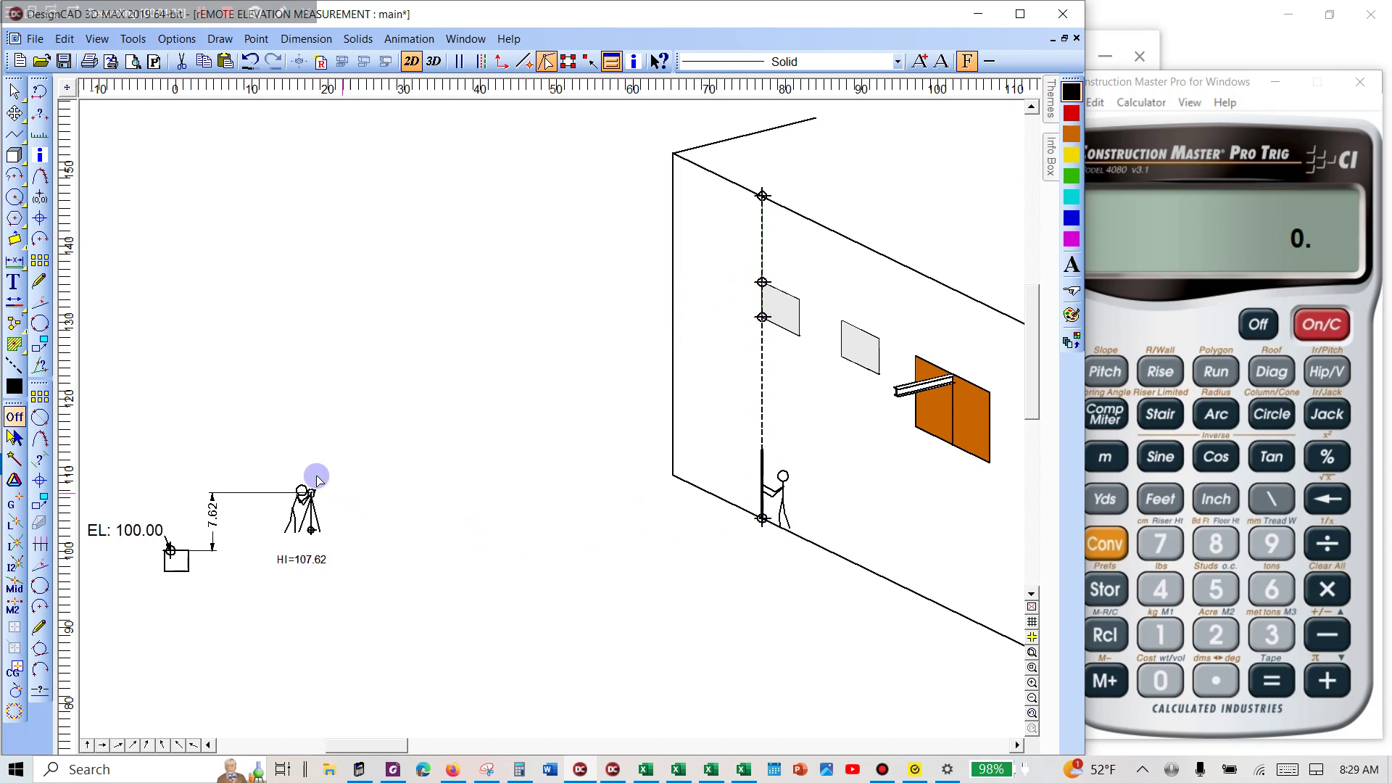
Step: Draw a horizontal line of sight about 59.15 long from the instrument's centre to the rod at the wall
{"action": "left_click", "coordinate": [296, 463]}
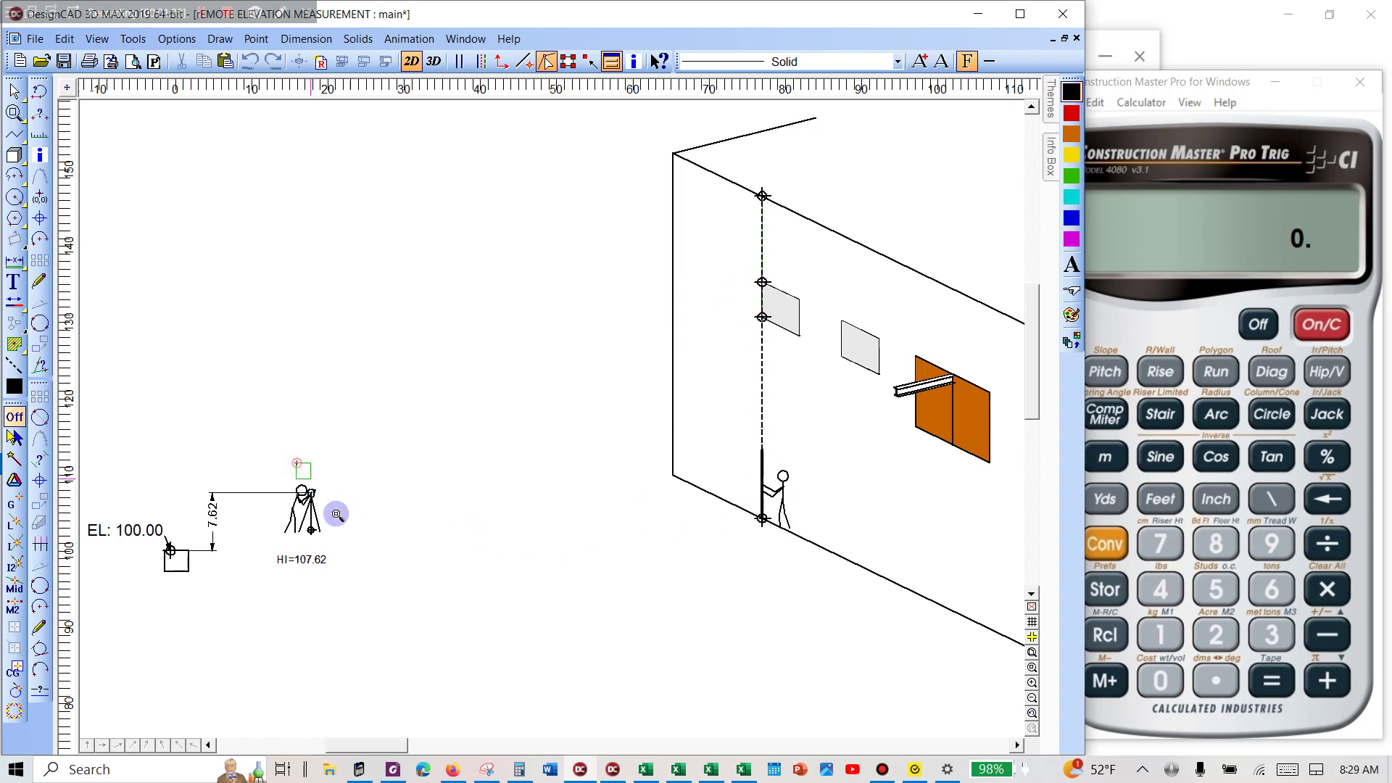
{"action": "left_click", "coordinate": [351, 526]}
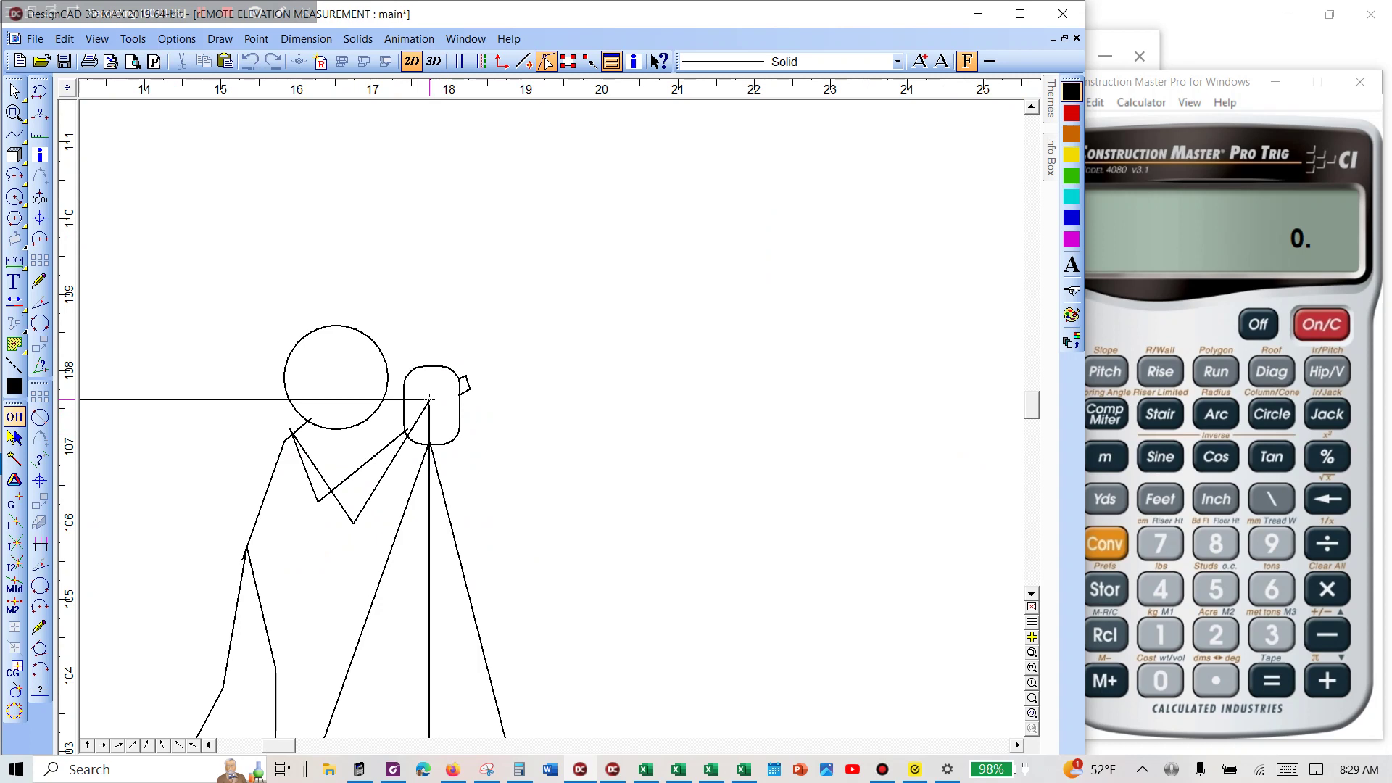
{"action": "key", "text": "p"}
{"action": "key", "text": "o"}
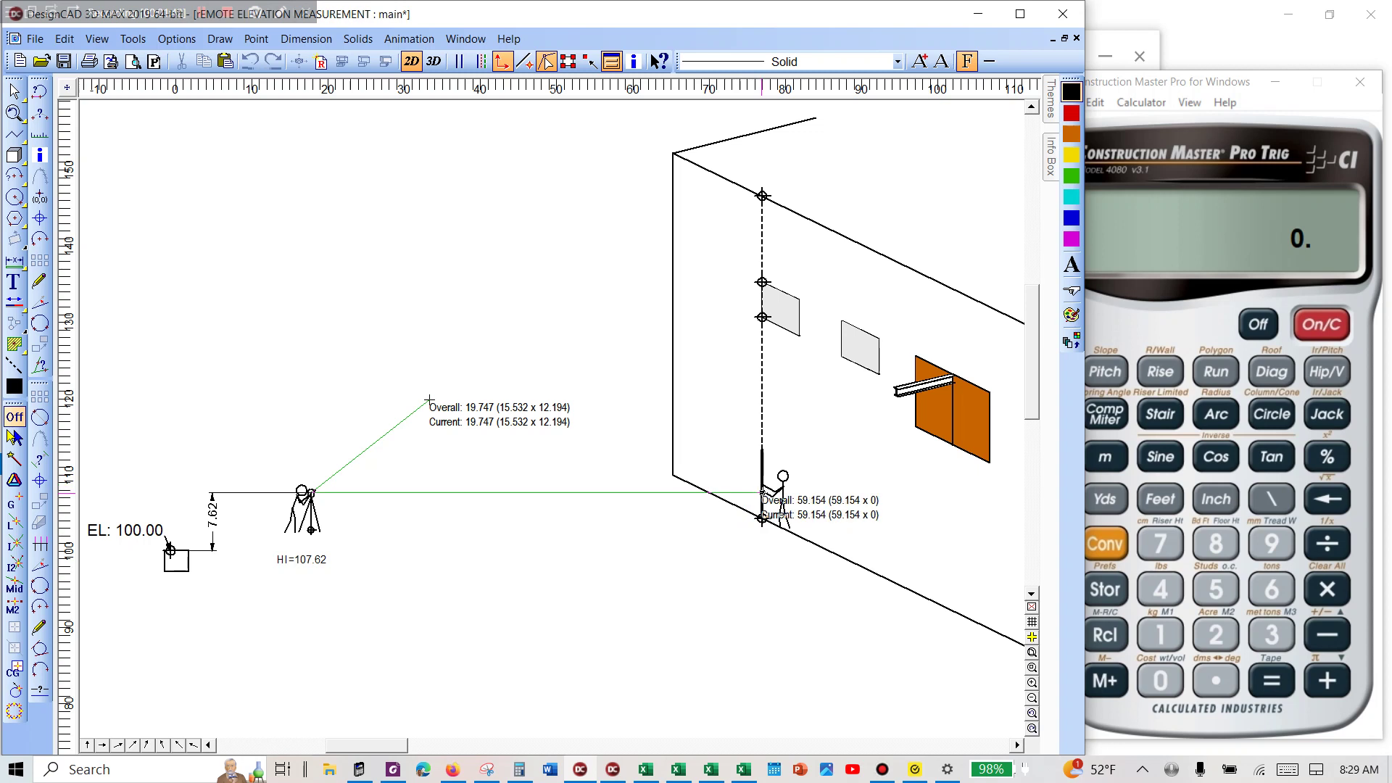
{"action": "left_click", "coordinate": [761, 493]}
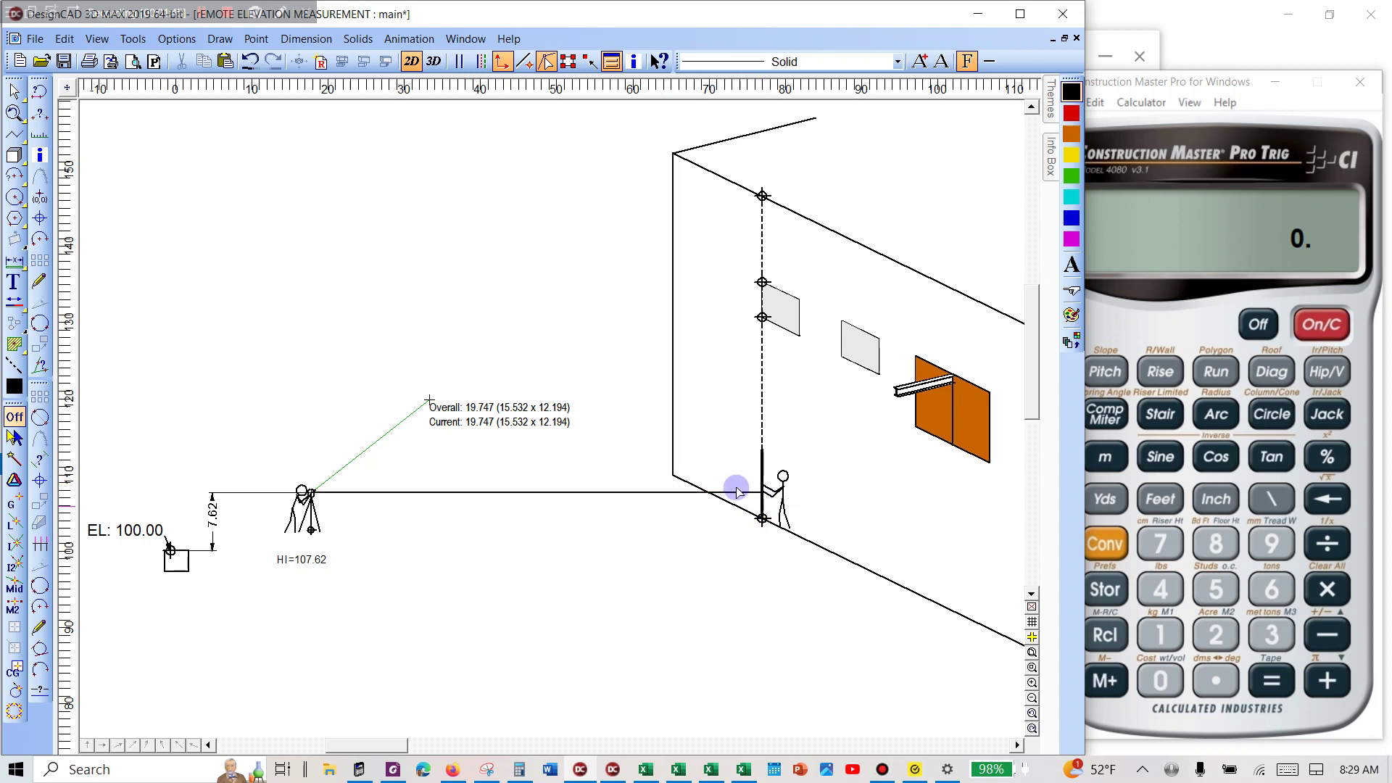
Step: Dimension the vertical distance from the base of the rod to the line of sight, placing it beside the rod
{"action": "key", "text": "="}
{"action": "left_click", "coordinate": [762, 517]}
{"action": "left_click", "coordinate": [762, 493]}
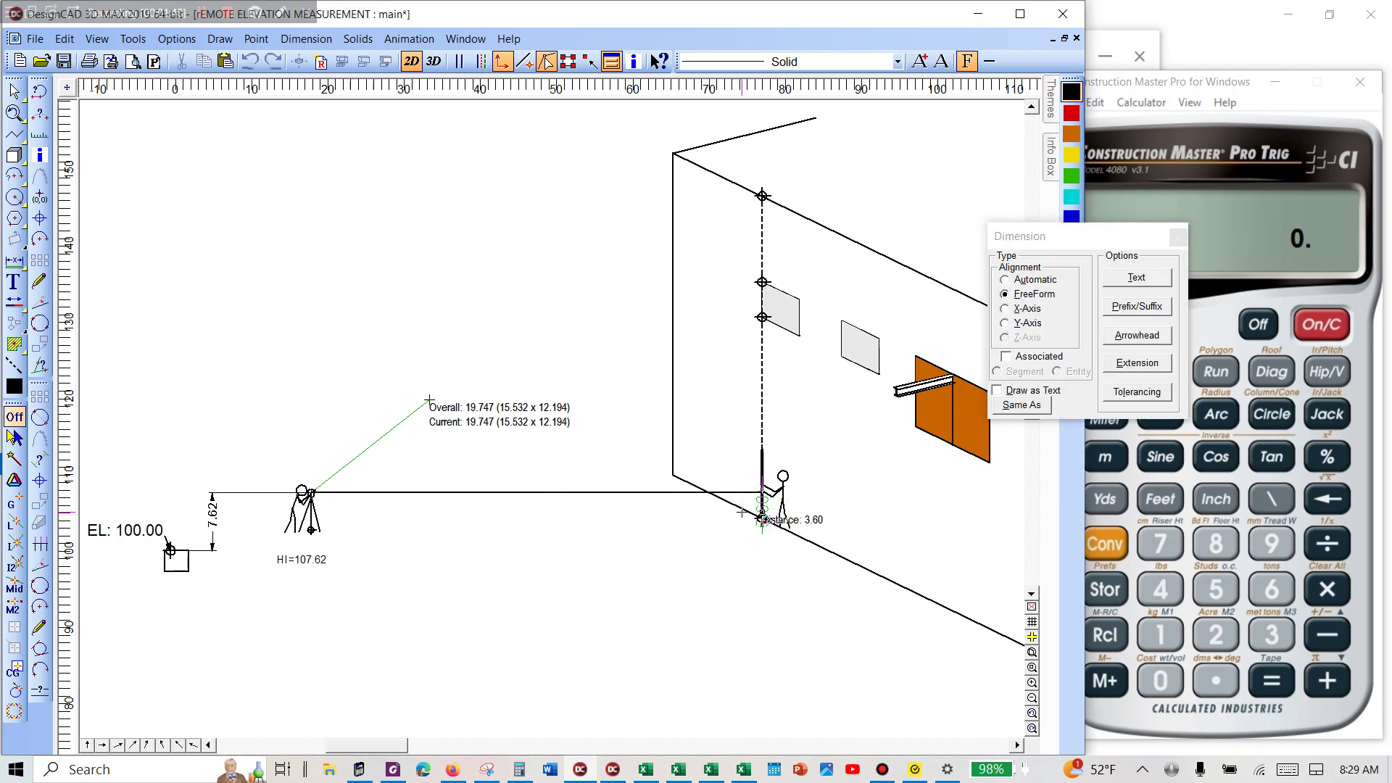
{"action": "left_click", "coordinate": [712, 542]}
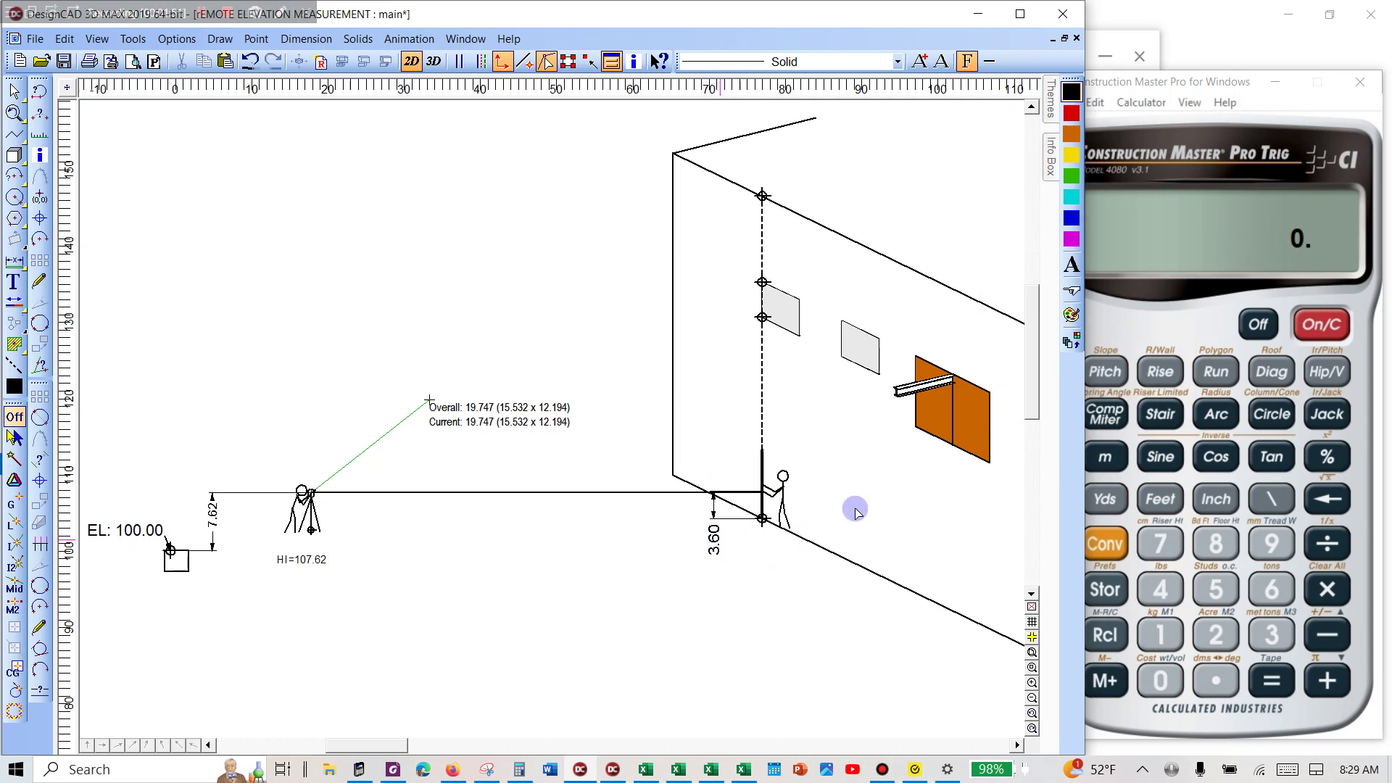
Step: Switch to Construction Master Pro, enter the instrument height 107.62 and store it in memory 1
{"action": "left_click", "coordinate": [1219, 78]}
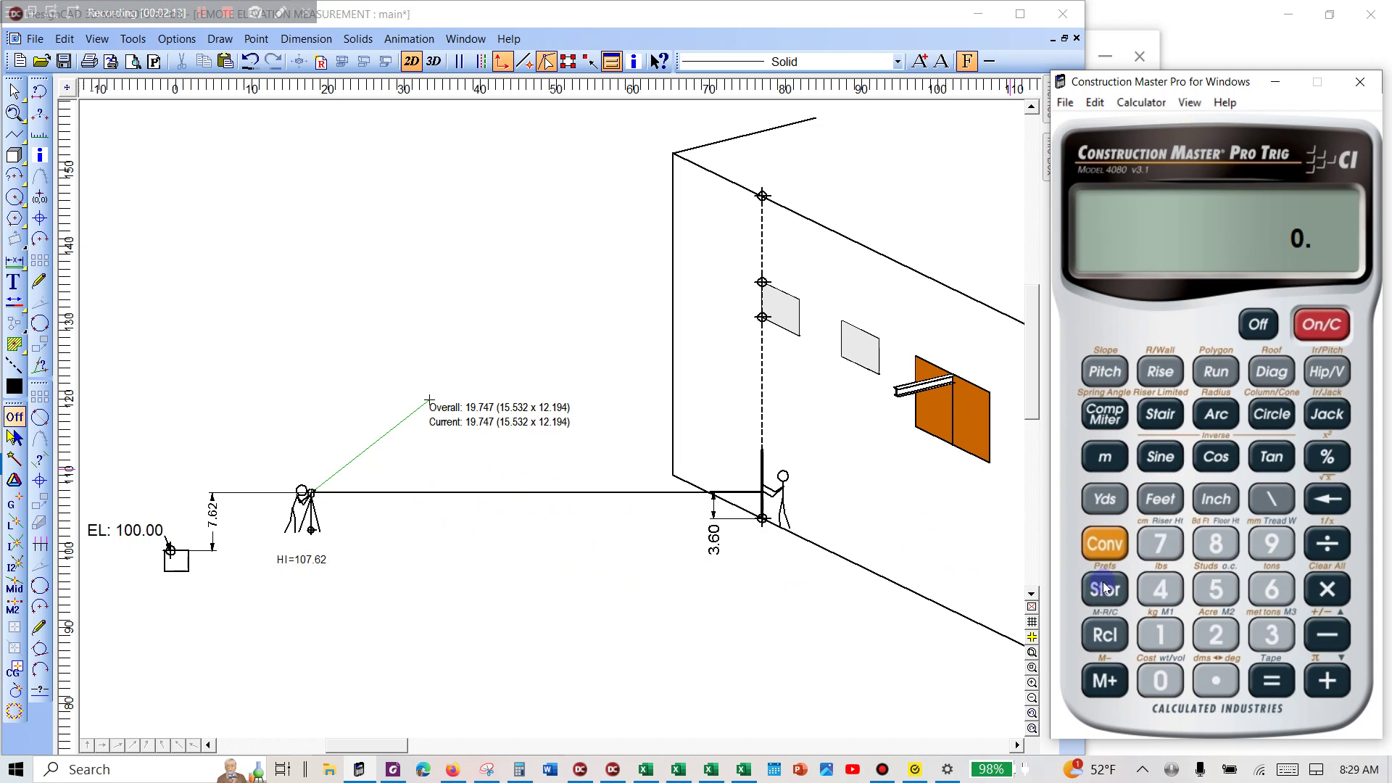
{"action": "left_click", "coordinate": [1161, 635]}
{"action": "left_click", "coordinate": [1160, 680]}
{"action": "left_click", "coordinate": [1161, 544]}
{"action": "left_click", "coordinate": [1217, 681]}
{"action": "left_click", "coordinate": [1272, 589]}
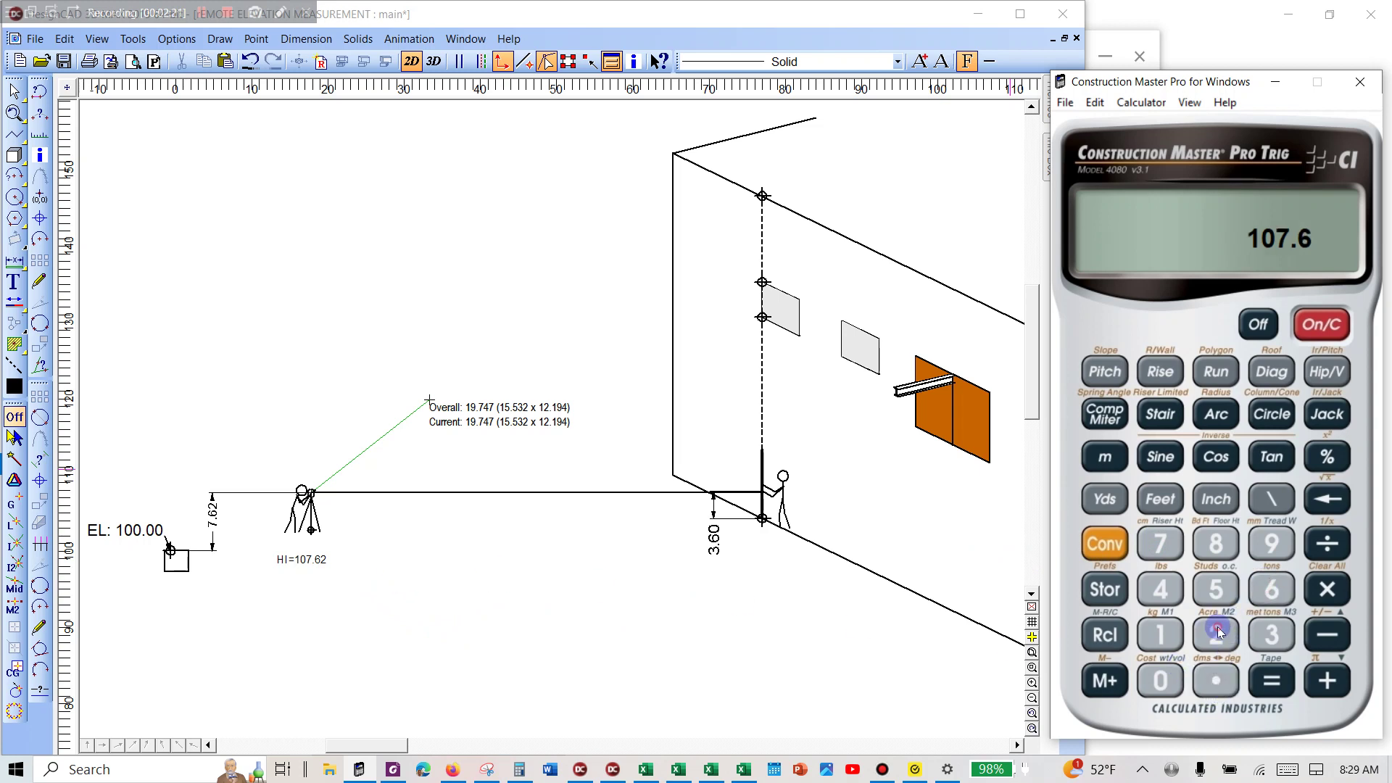
{"action": "left_click", "coordinate": [1217, 635]}
{"action": "left_click", "coordinate": [1105, 588]}
{"action": "left_click", "coordinate": [1161, 635]}
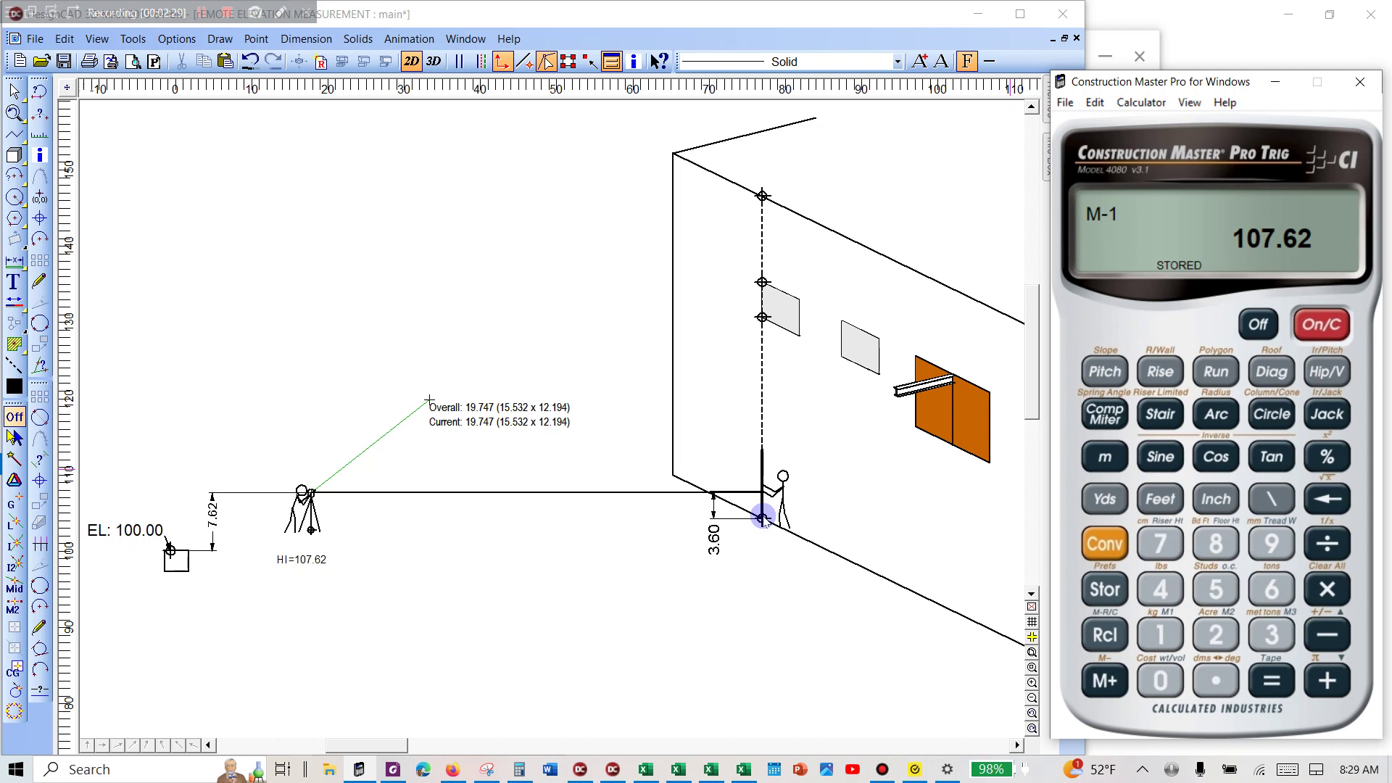
Step: Subtract the rod reading 3.60 from 107.62 on the calculator to compute the elevation at the rod's base
{"action": "left_click", "coordinate": [971, 417]}
{"action": "left_click", "coordinate": [1328, 636]}
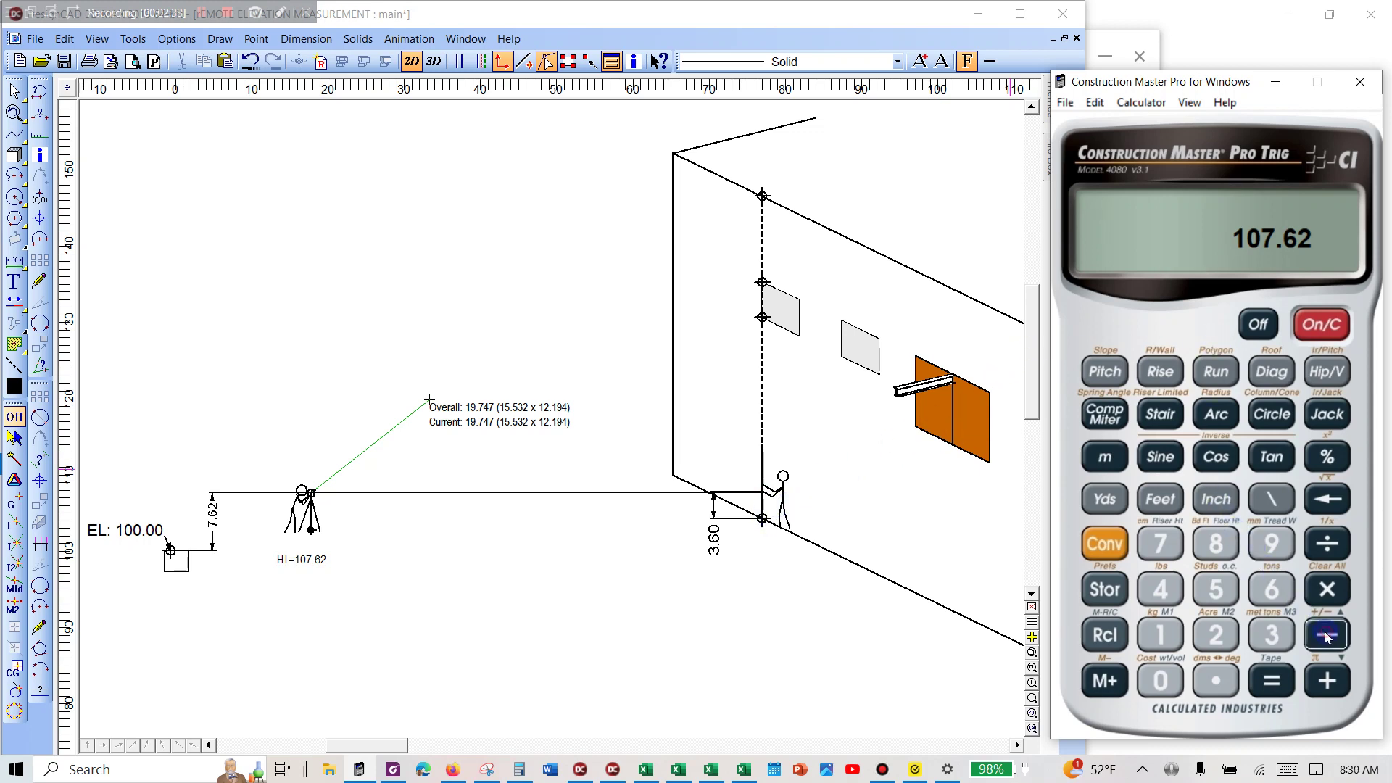
{"action": "left_click", "coordinate": [1271, 634]}
{"action": "left_click", "coordinate": [1216, 680]}
{"action": "left_click", "coordinate": [1269, 593]}
{"action": "left_click", "coordinate": [1160, 680]}
{"action": "left_click", "coordinate": [1270, 680]}
{"action": "left_click", "coordinate": [838, 667]}
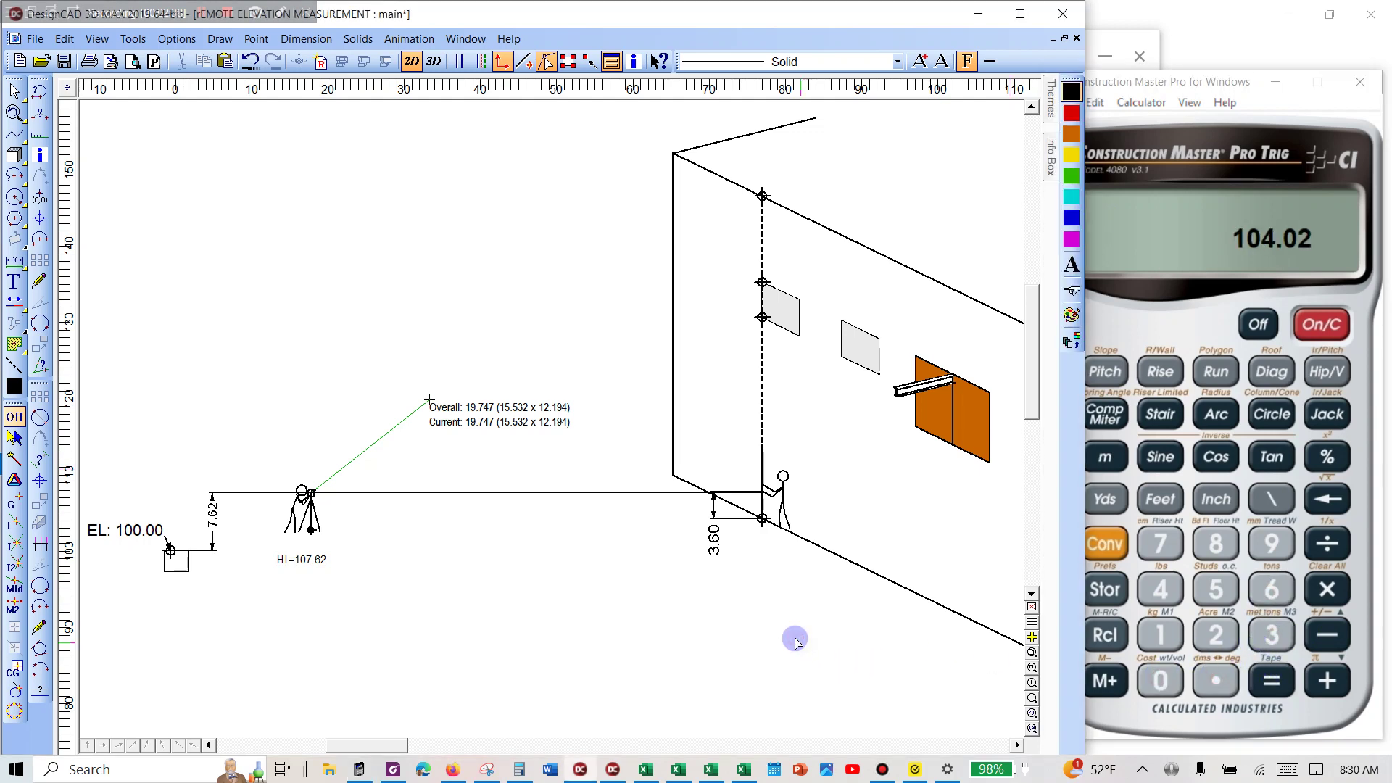
{"action": "key", "text": "t"}
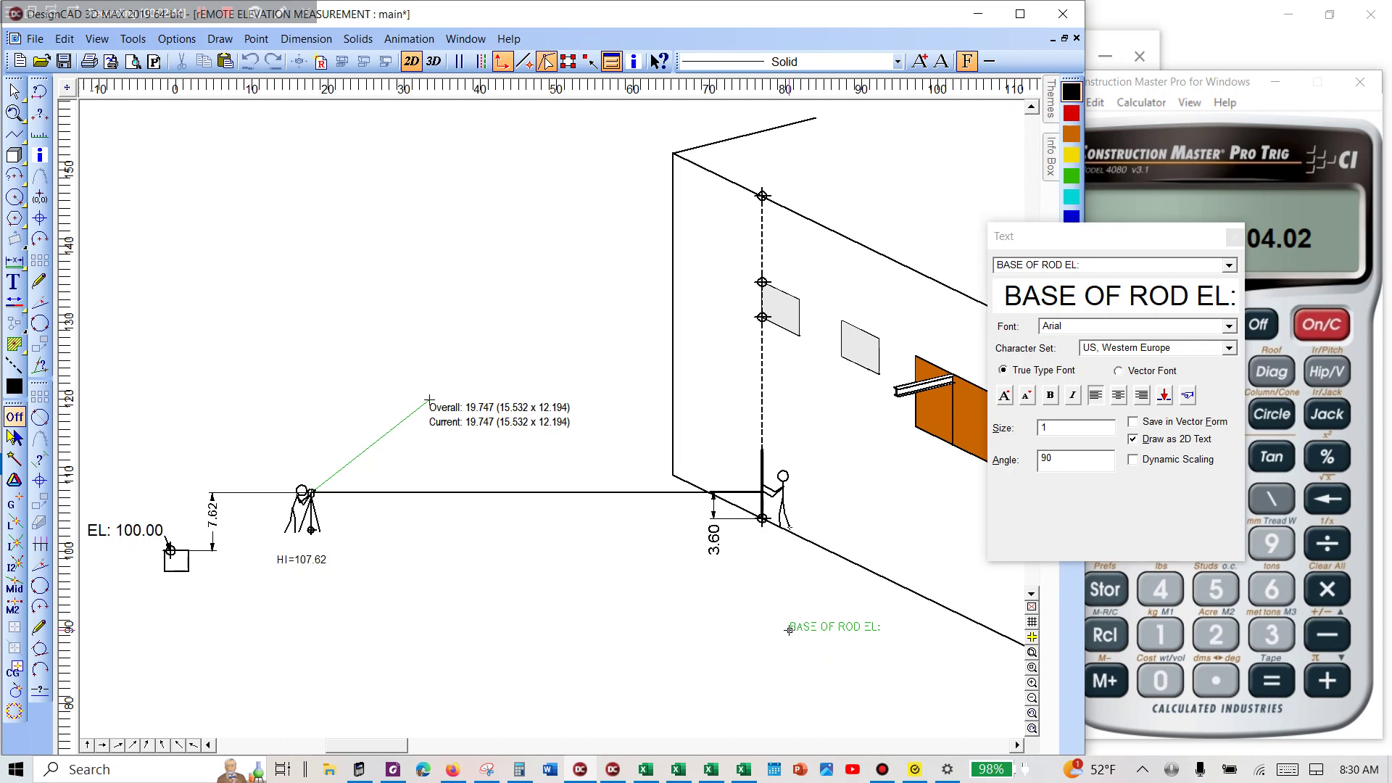
{"action": "left_click", "coordinate": [761, 580]}
{"action": "left_click", "coordinate": [796, 578]}
{"action": "key", "text": "Delete"}
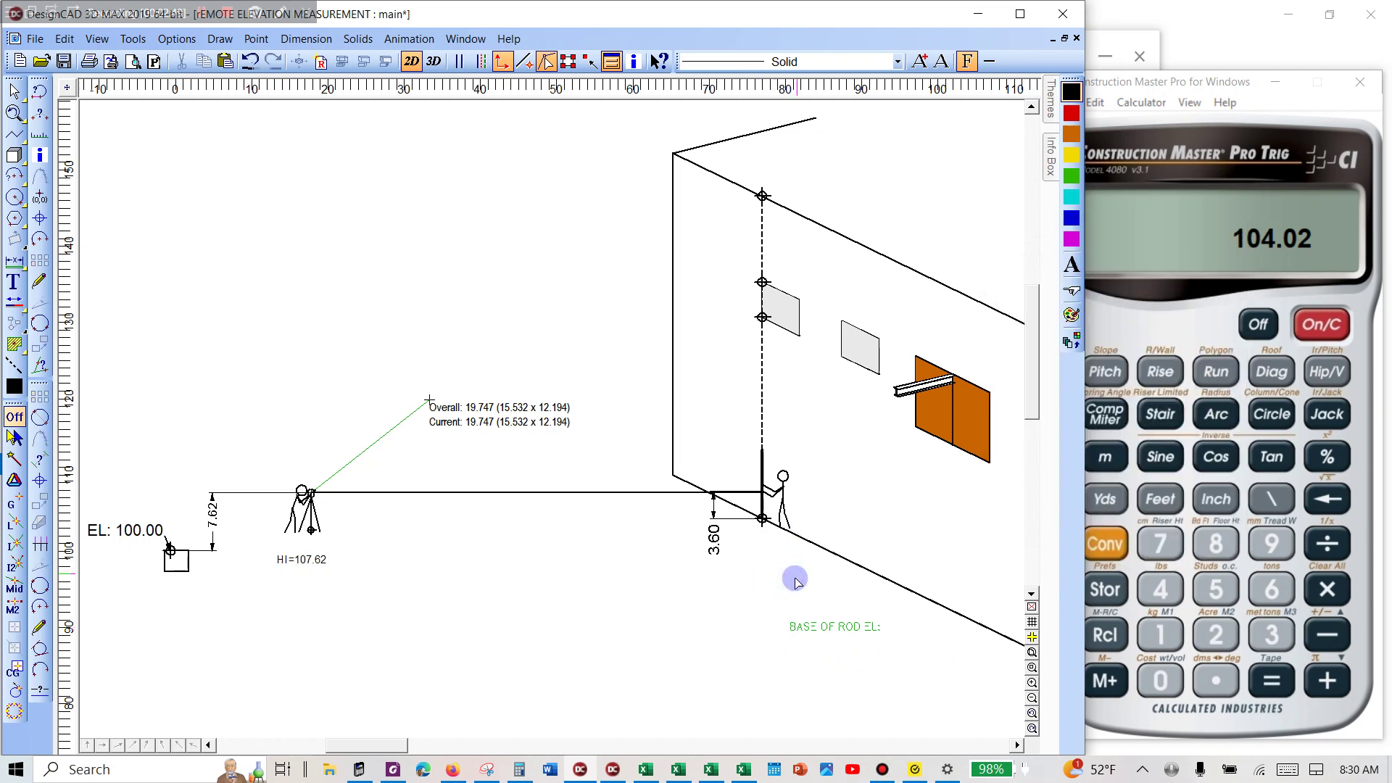
Step: Place the text label 104.62 in the DesignCAD drawing beside the base of the rod
{"action": "key", "text": "t"}
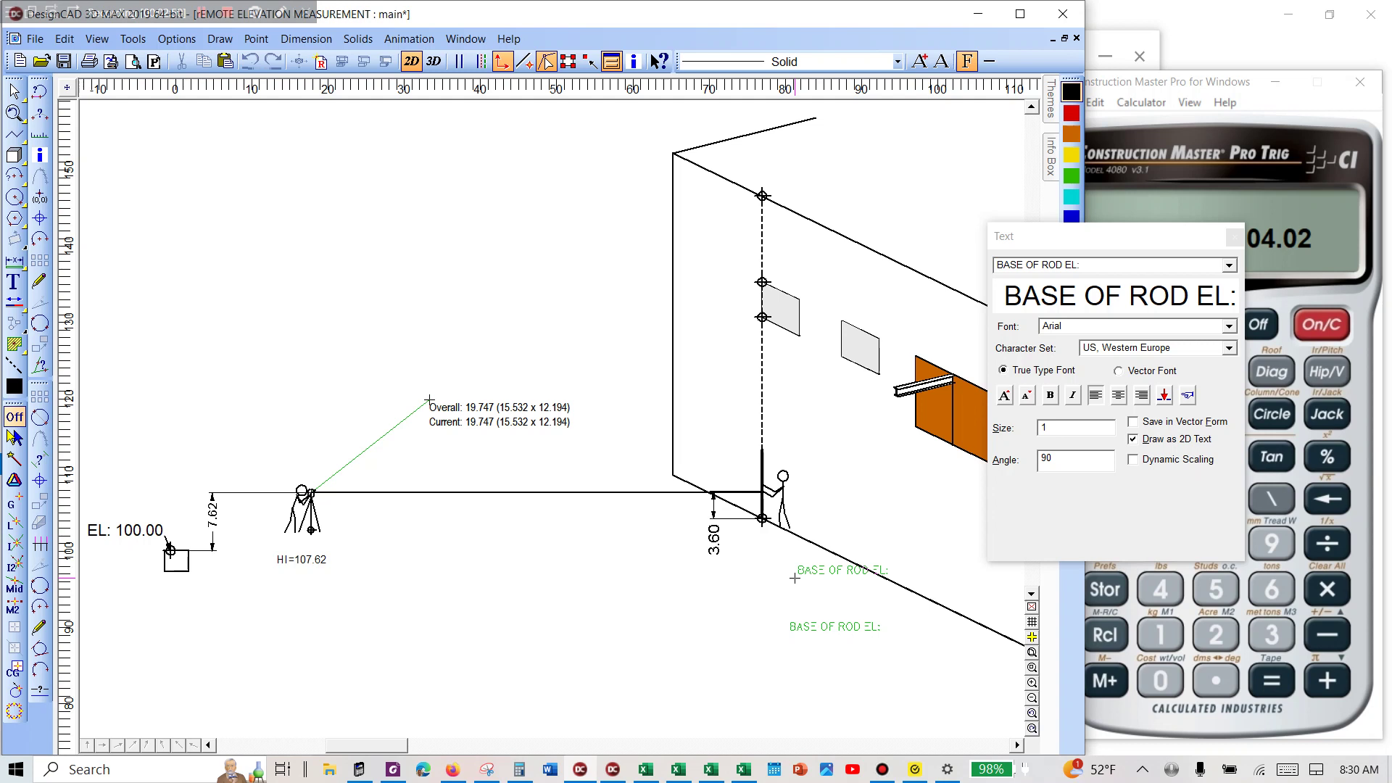
{"action": "type", "text": "104.62"}
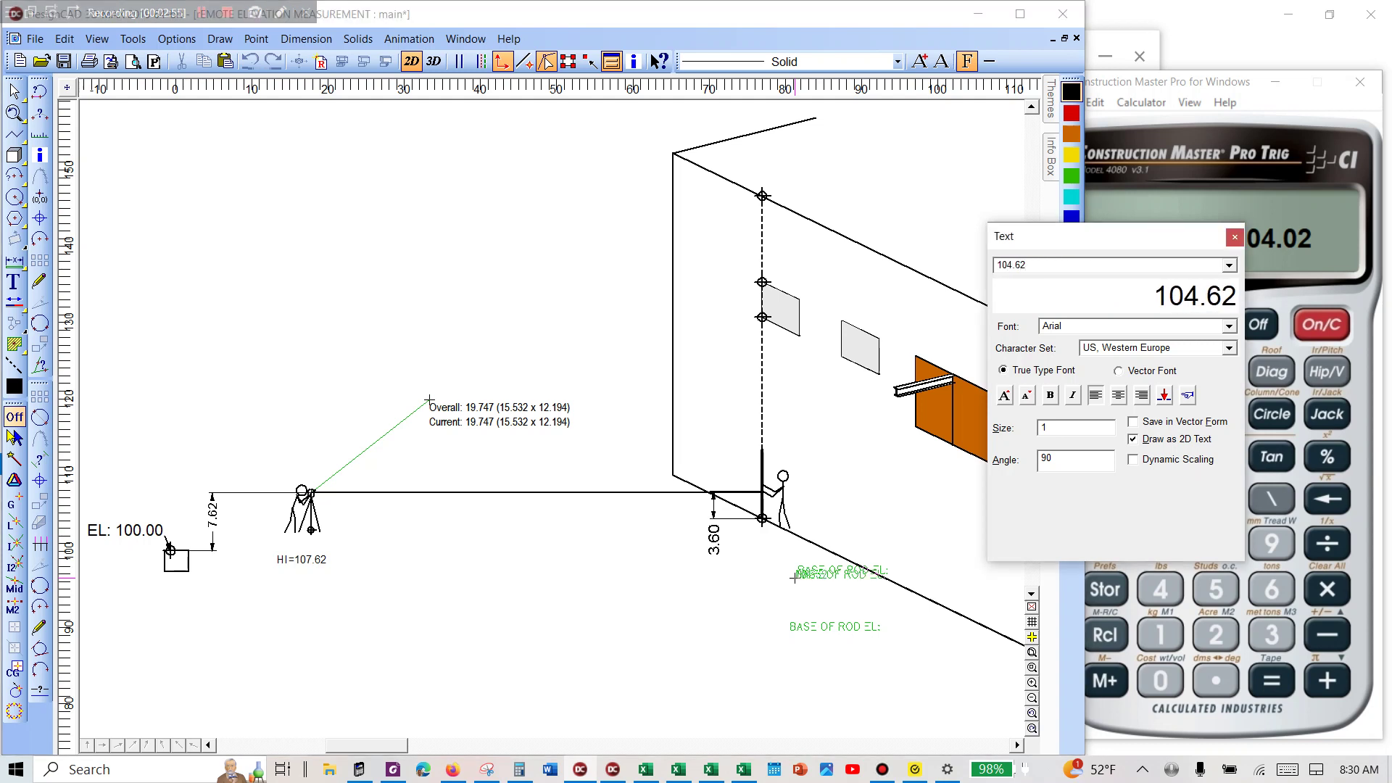
{"action": "left_click", "coordinate": [810, 529]}
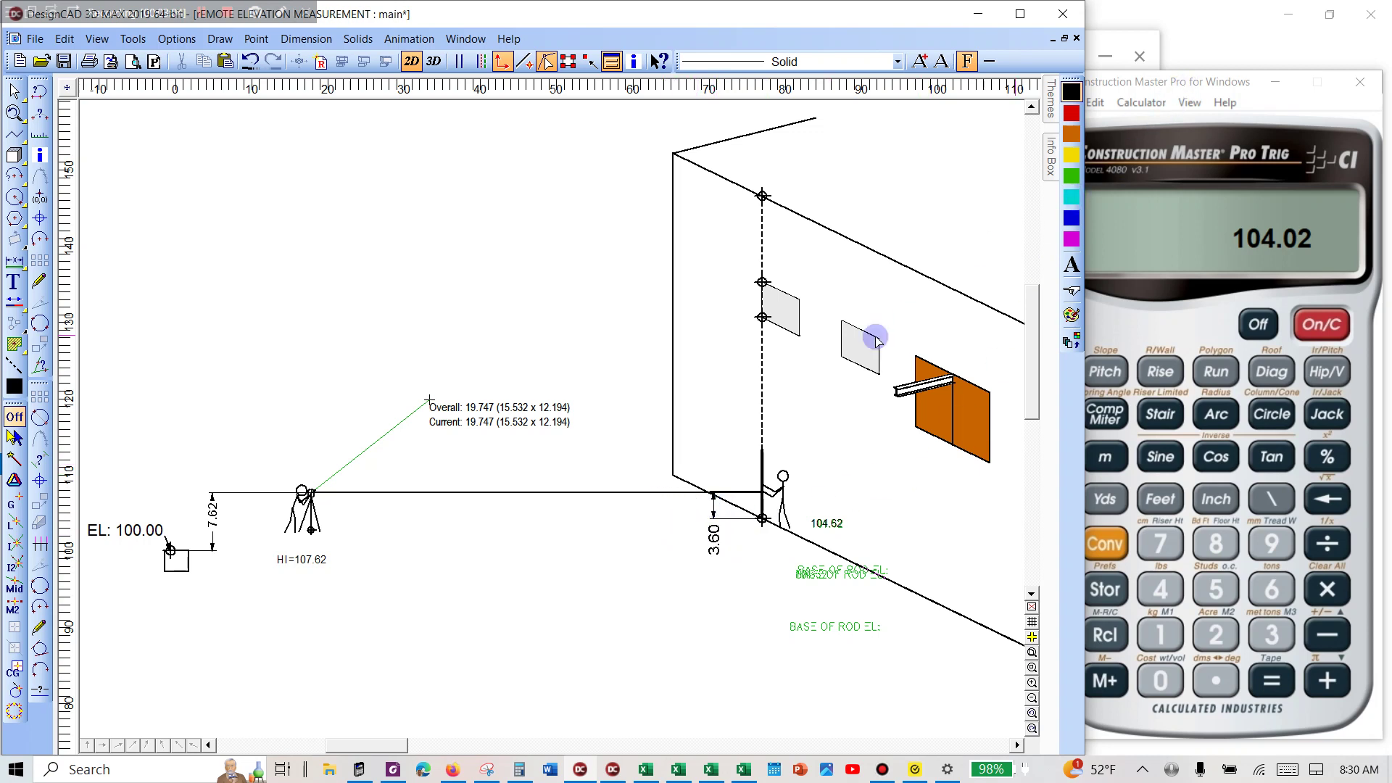
Step: Try to dimension the distance from the tripod base point to the rod base with FreeForm alignment
{"action": "left_click", "coordinate": [357, 548]}
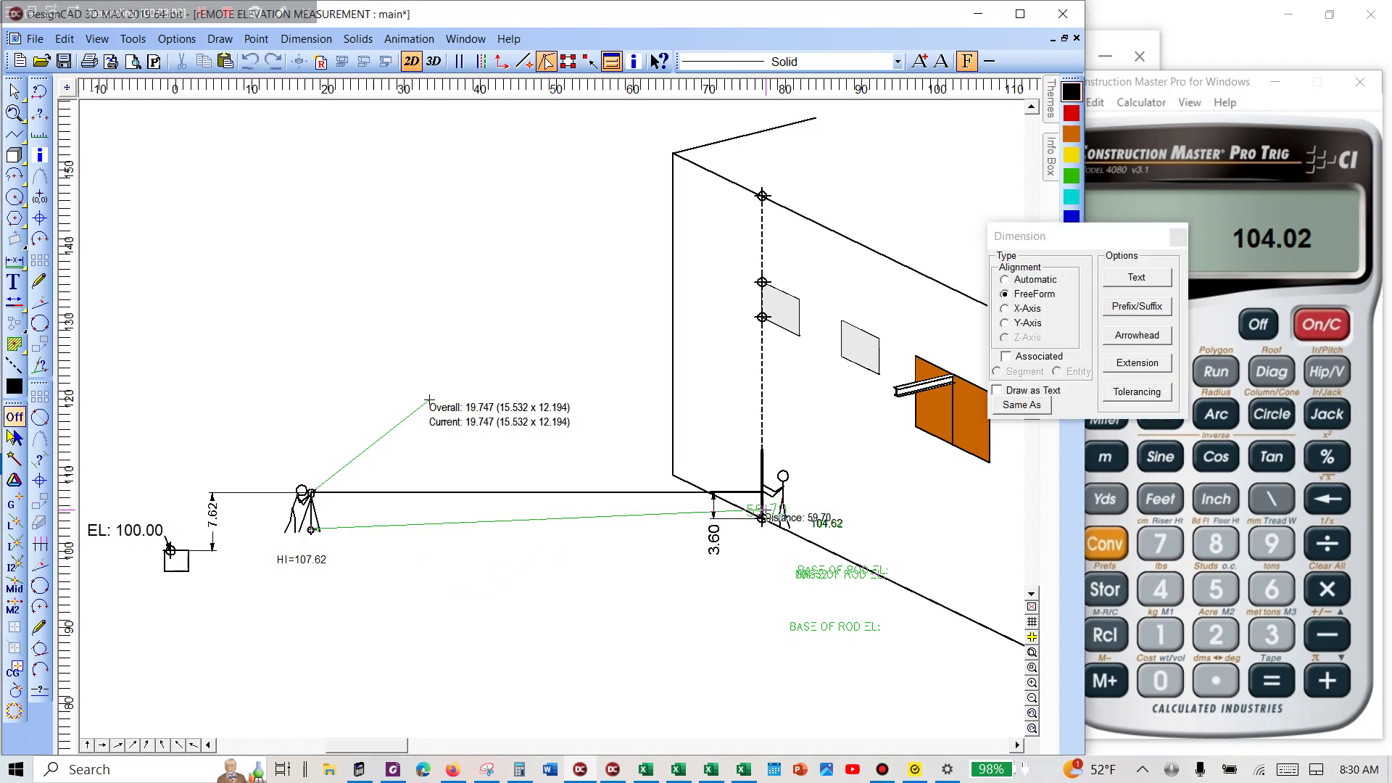
{"action": "left_click", "coordinate": [762, 519]}
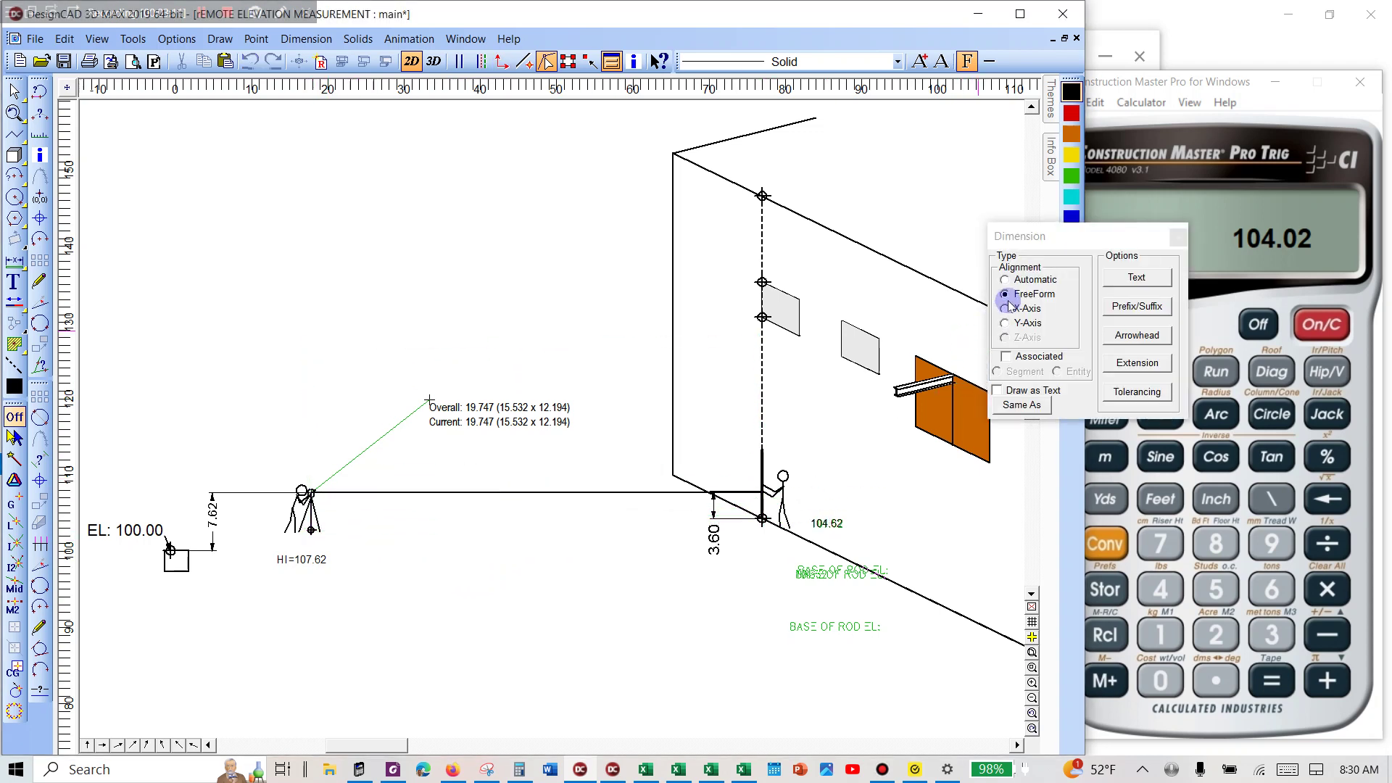
{"action": "left_click", "coordinate": [540, 578]}
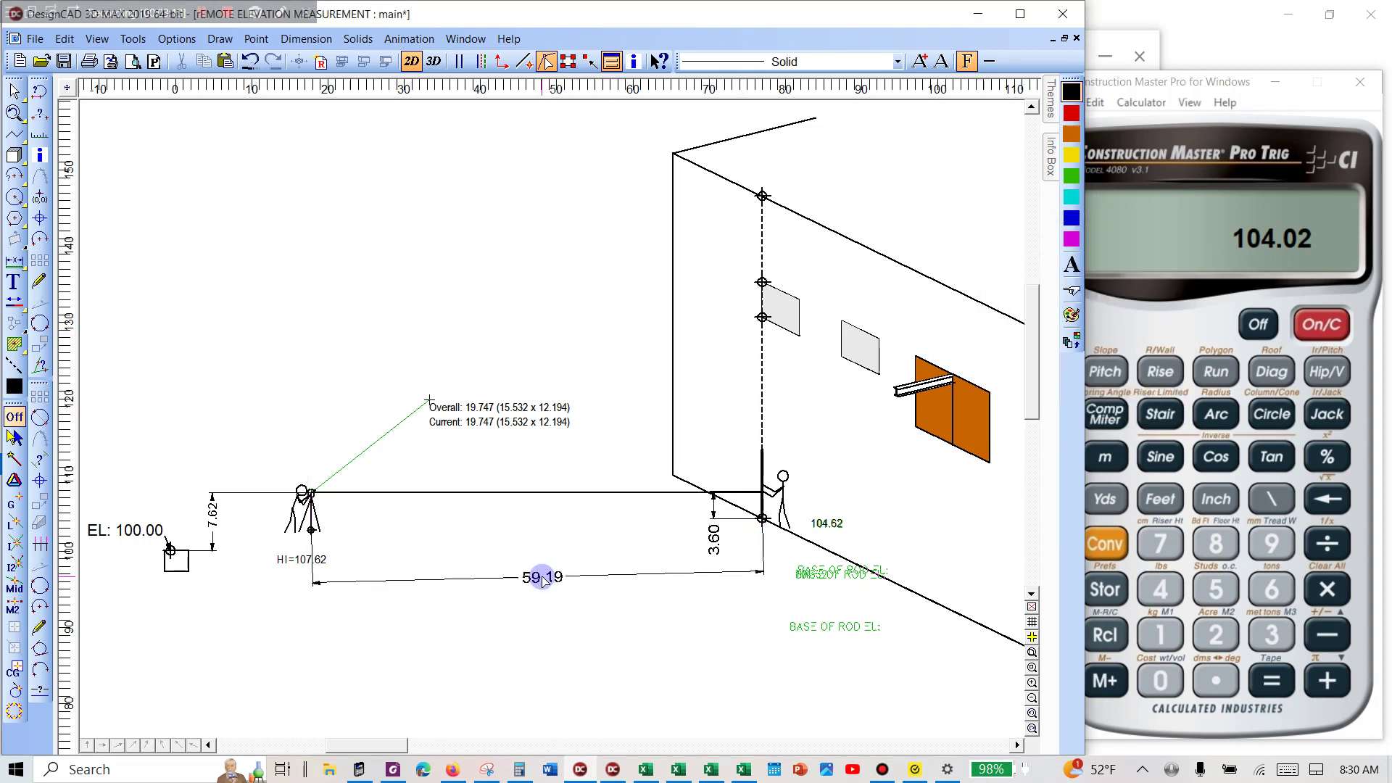
{"action": "key", "text": "Delete"}
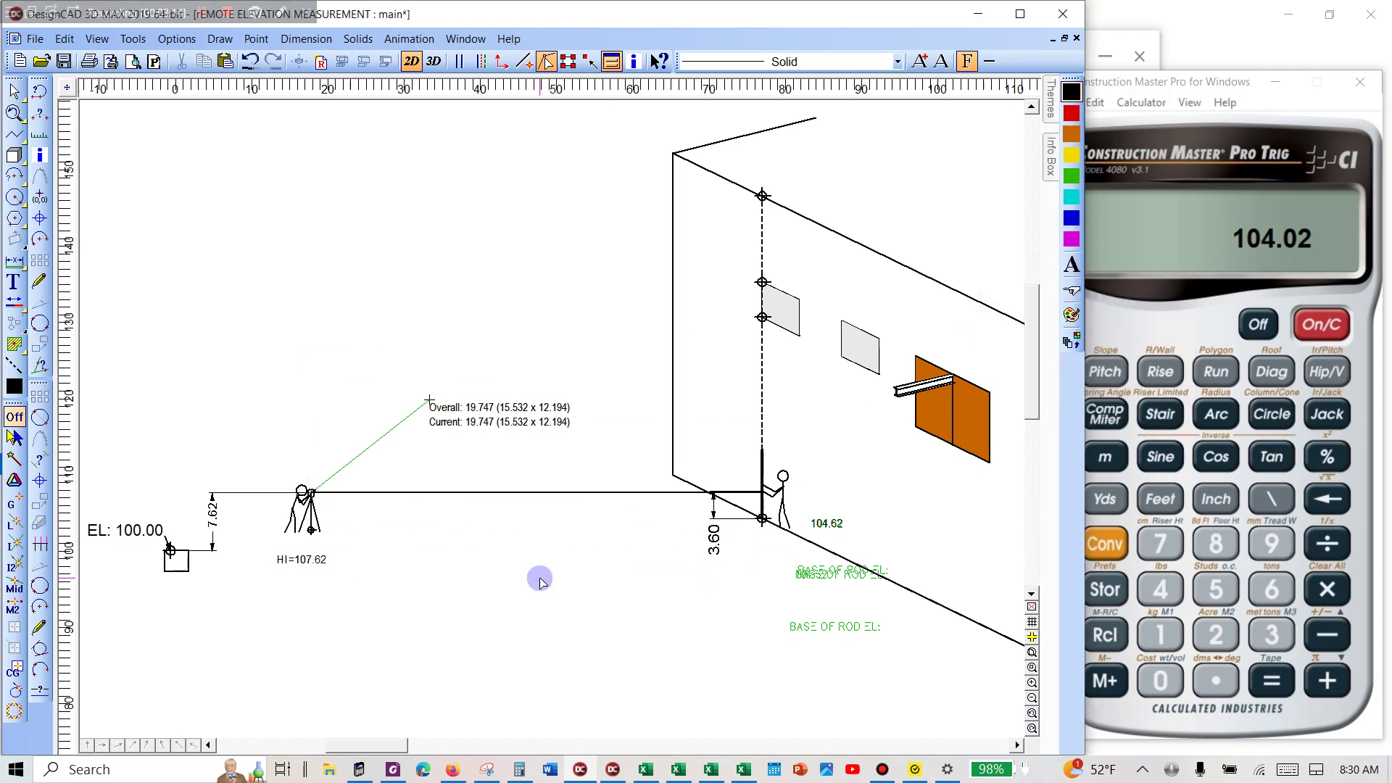
Step: Dimension the horizontal distance from the tripod base point to the rod base with X-Axis alignment, below the ground points
{"action": "key", "text": "equal"}
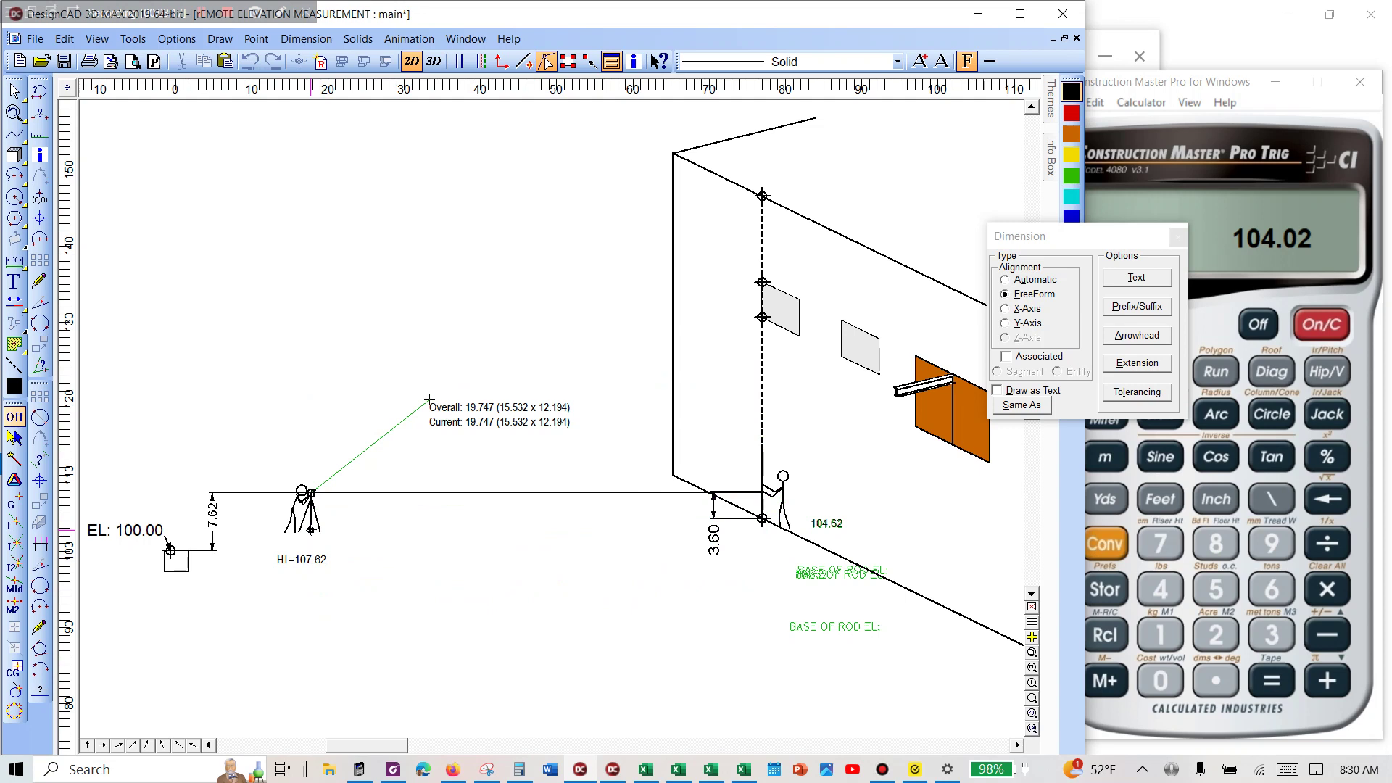
{"action": "left_click", "coordinate": [1005, 308]}
{"action": "left_click", "coordinate": [533, 575]}
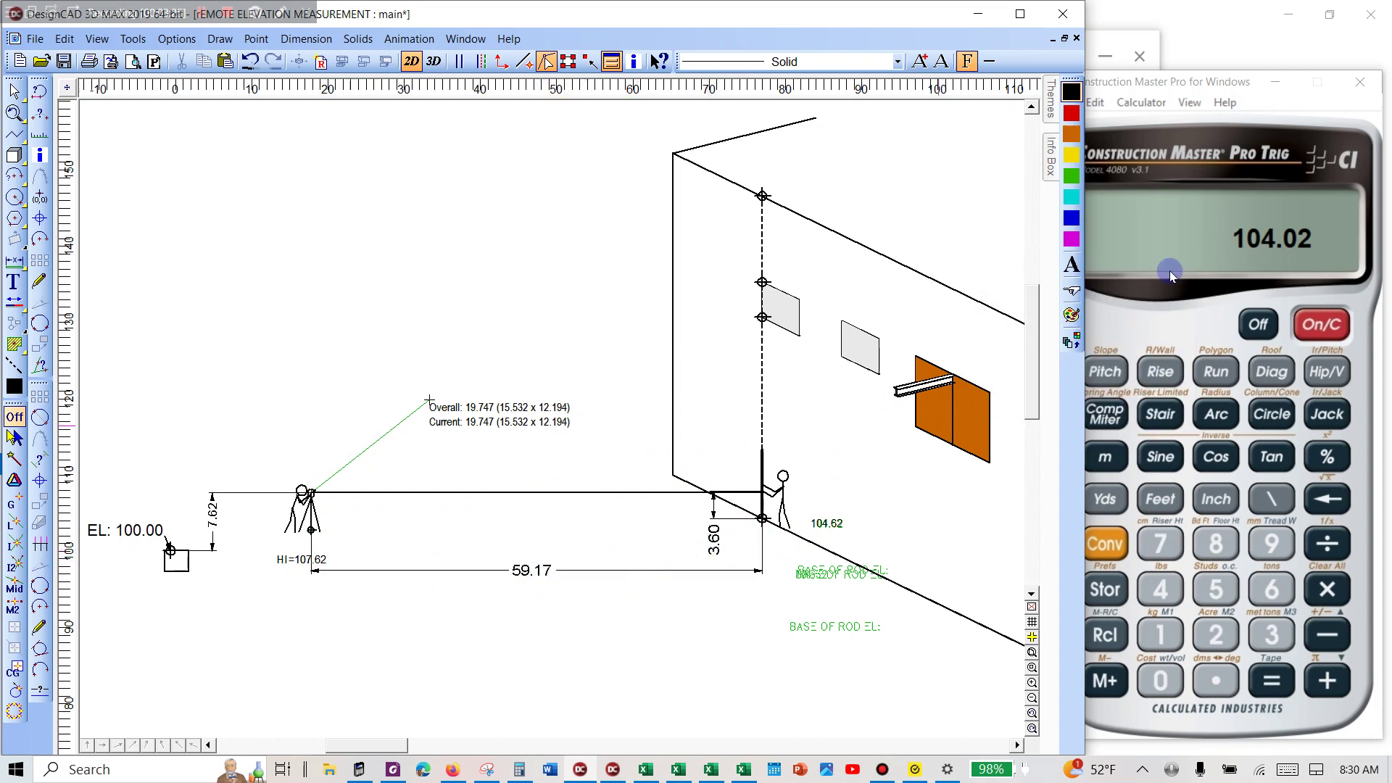
Step: In Construction Master Pro, store the horizontal distance 59.17 in memory 2 and set it as the Run
{"action": "left_click", "coordinate": [1216, 152]}
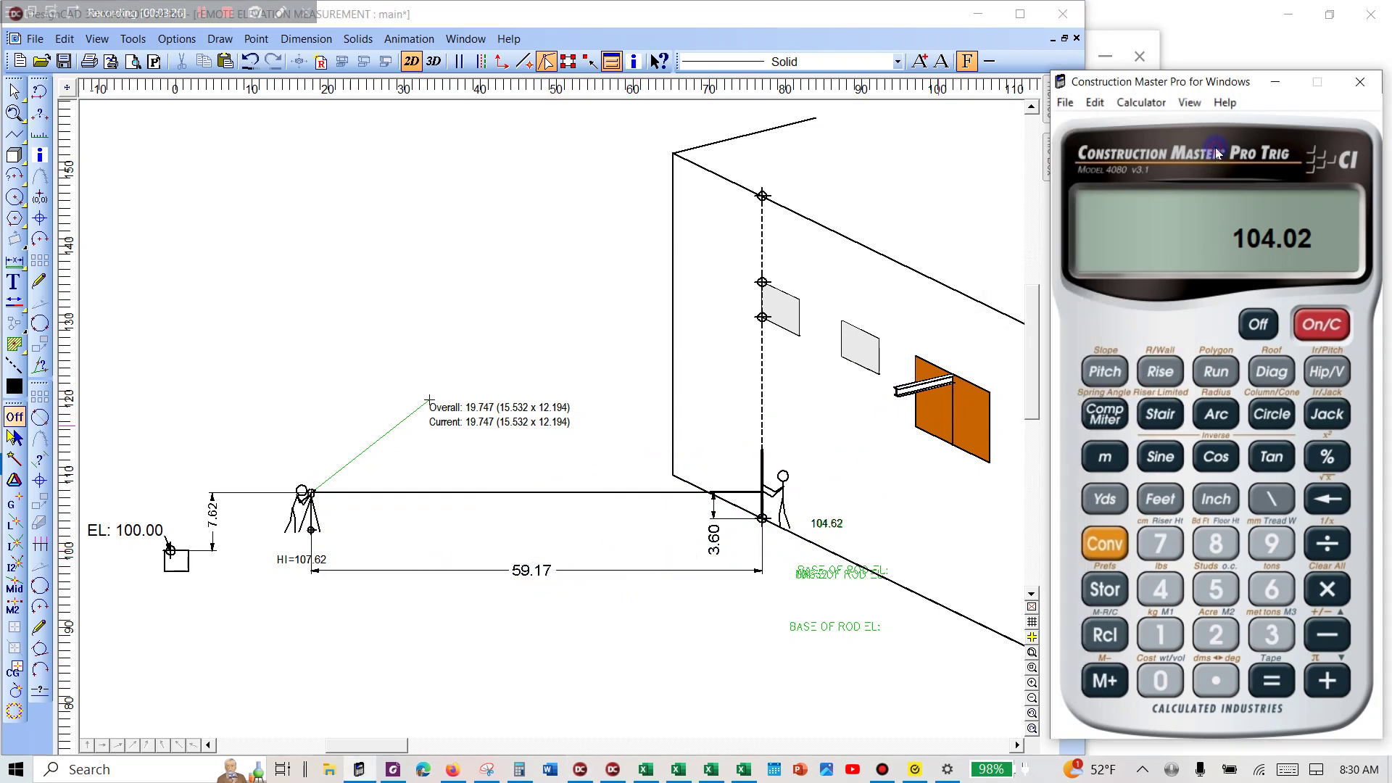
{"action": "left_click", "coordinate": [1206, 593]}
{"action": "left_click", "coordinate": [1264, 545]}
{"action": "left_click", "coordinate": [1214, 675]}
{"action": "left_click", "coordinate": [1160, 634]}
{"action": "left_click", "coordinate": [1161, 544]}
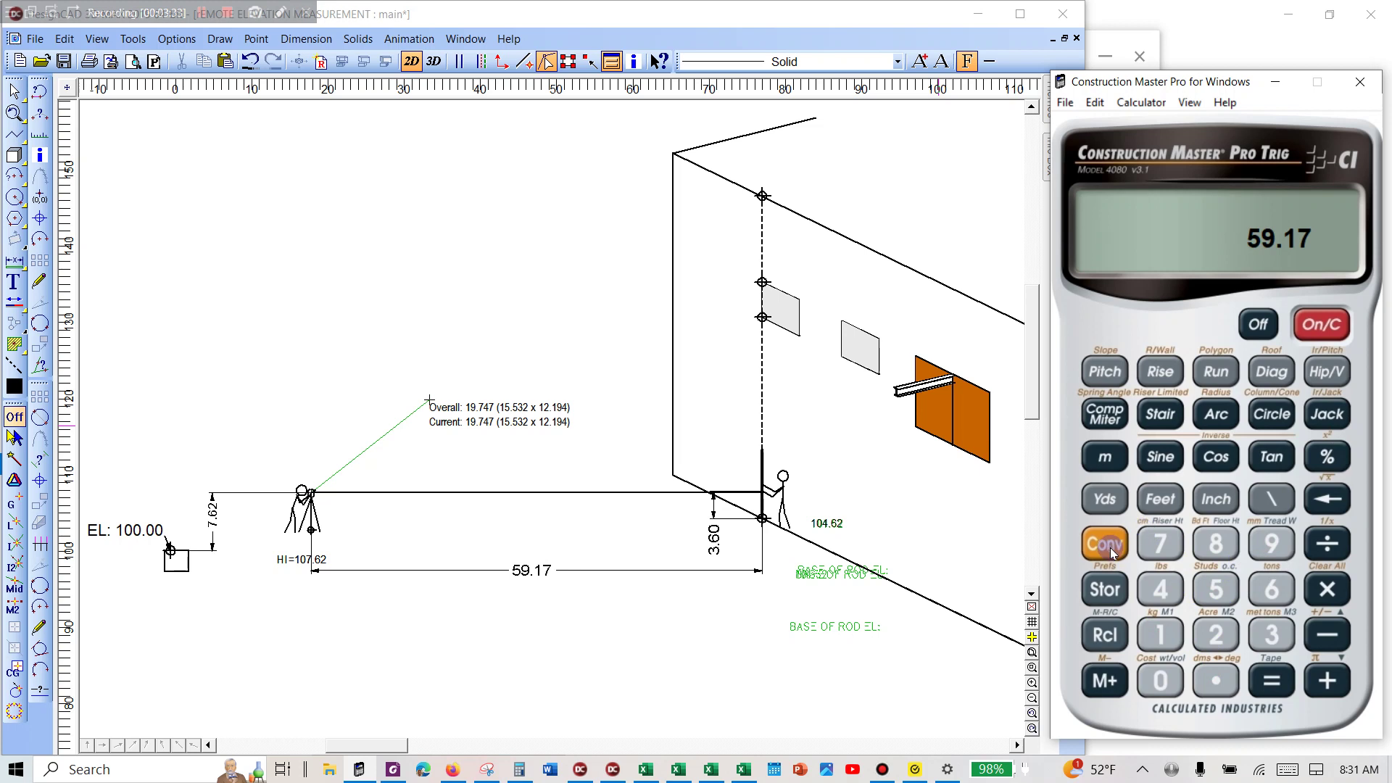
{"action": "left_click", "coordinate": [1106, 592]}
{"action": "left_click", "coordinate": [1209, 630]}
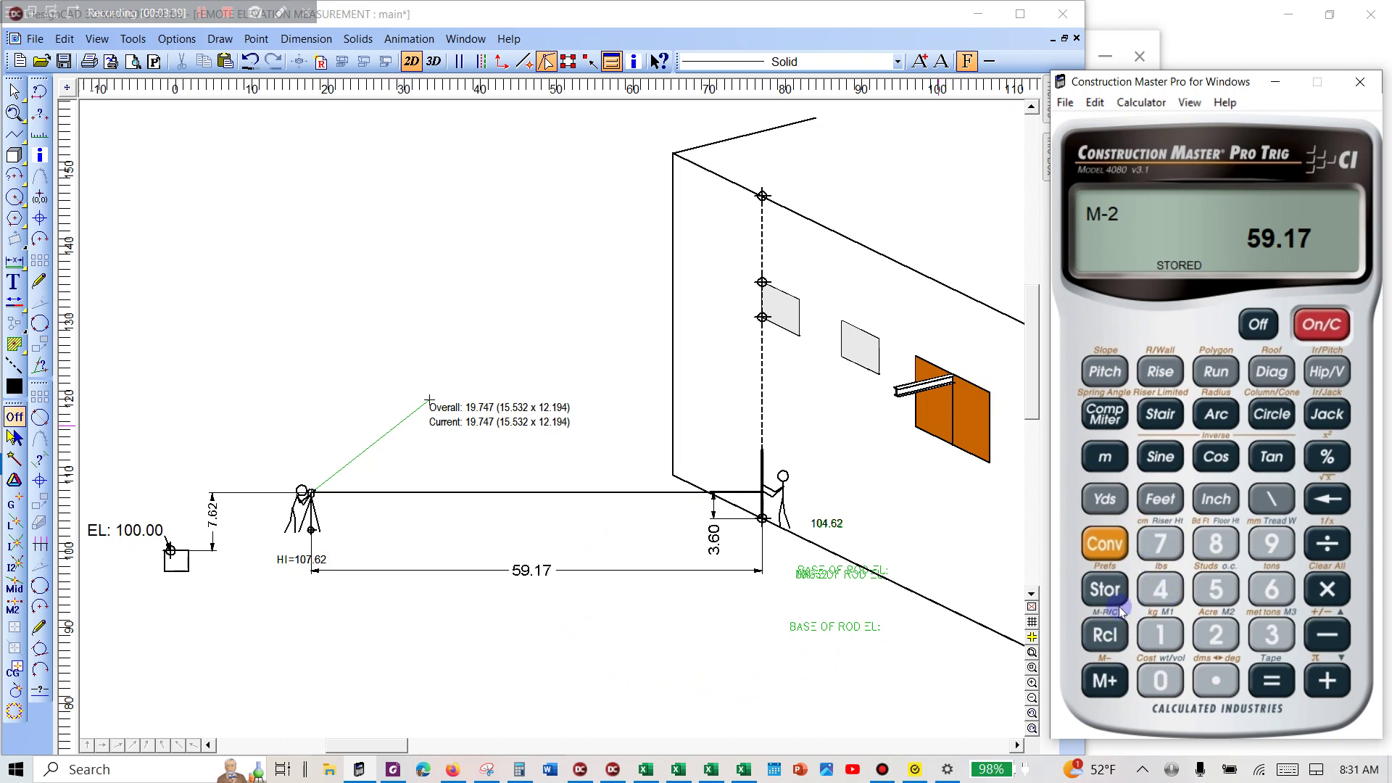
{"action": "left_click", "coordinate": [1216, 371]}
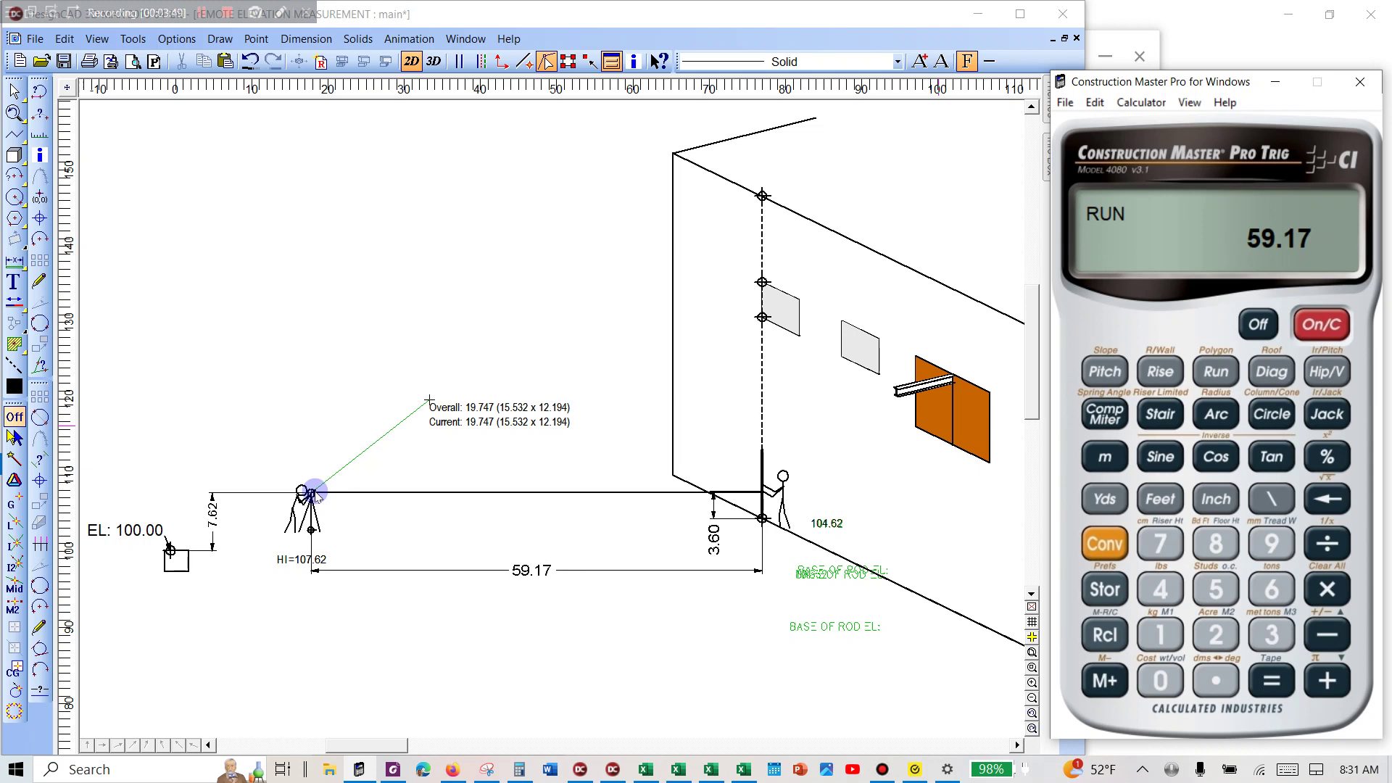
{"action": "left_click", "coordinate": [448, 287]}
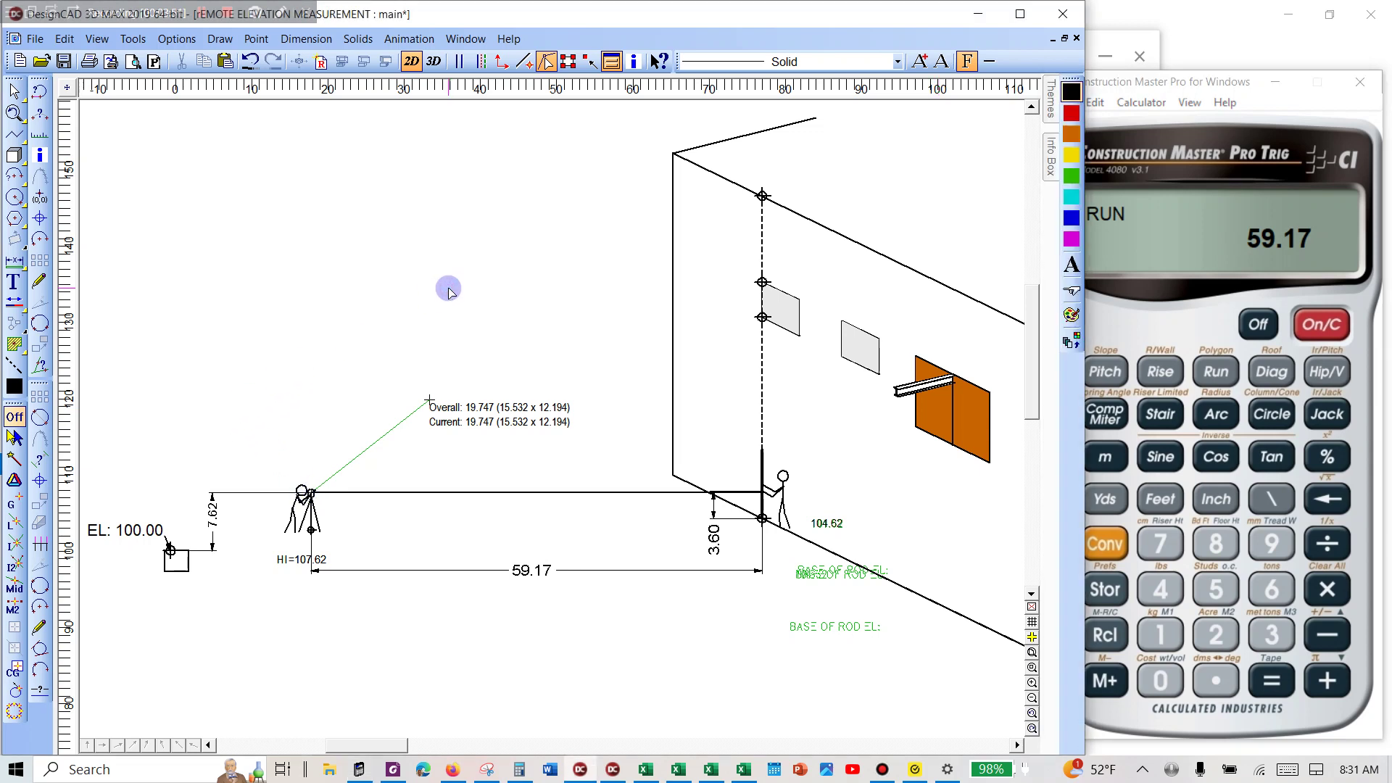
{"action": "key", "text": "alt+m"}
{"action": "key", "text": "a"}
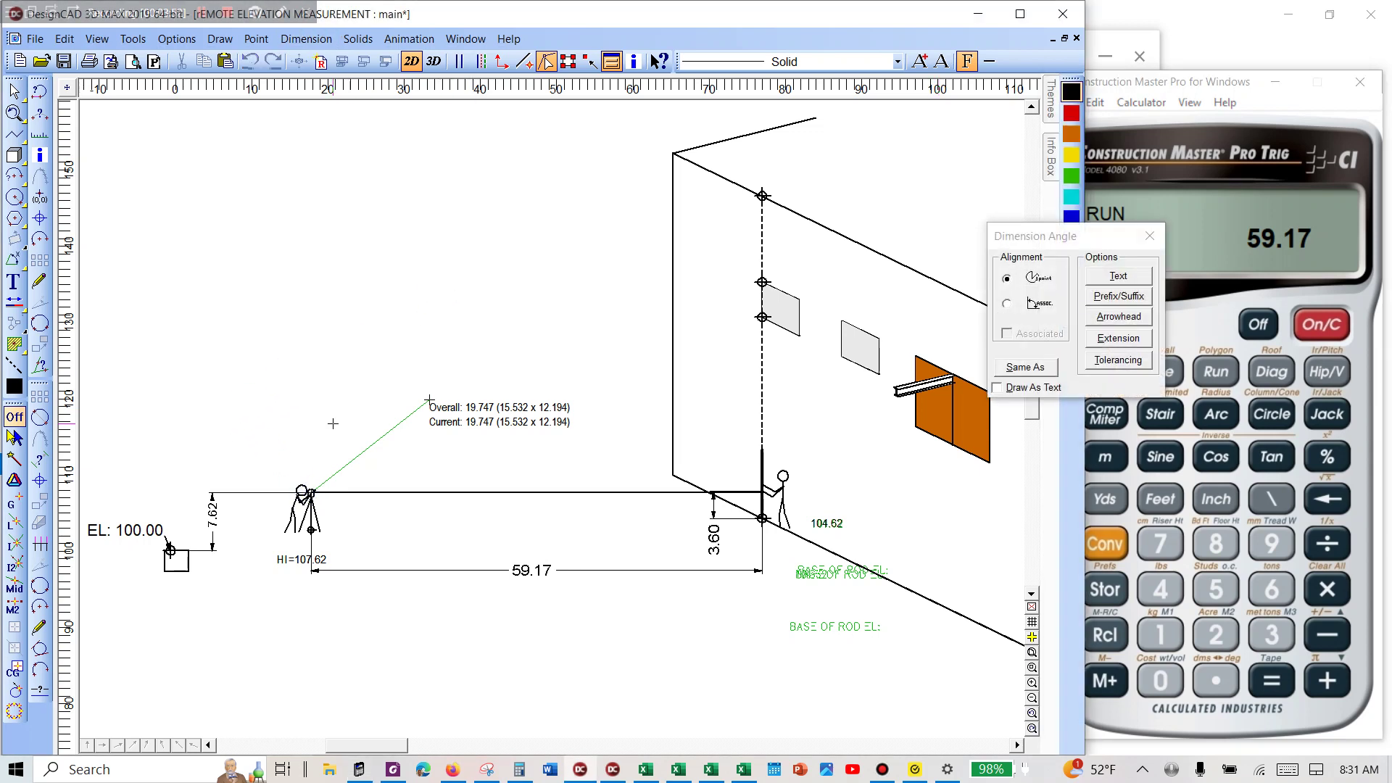
{"action": "scroll", "coordinate": [313, 494], "scroll_direction": "up", "scroll_amount": 5}
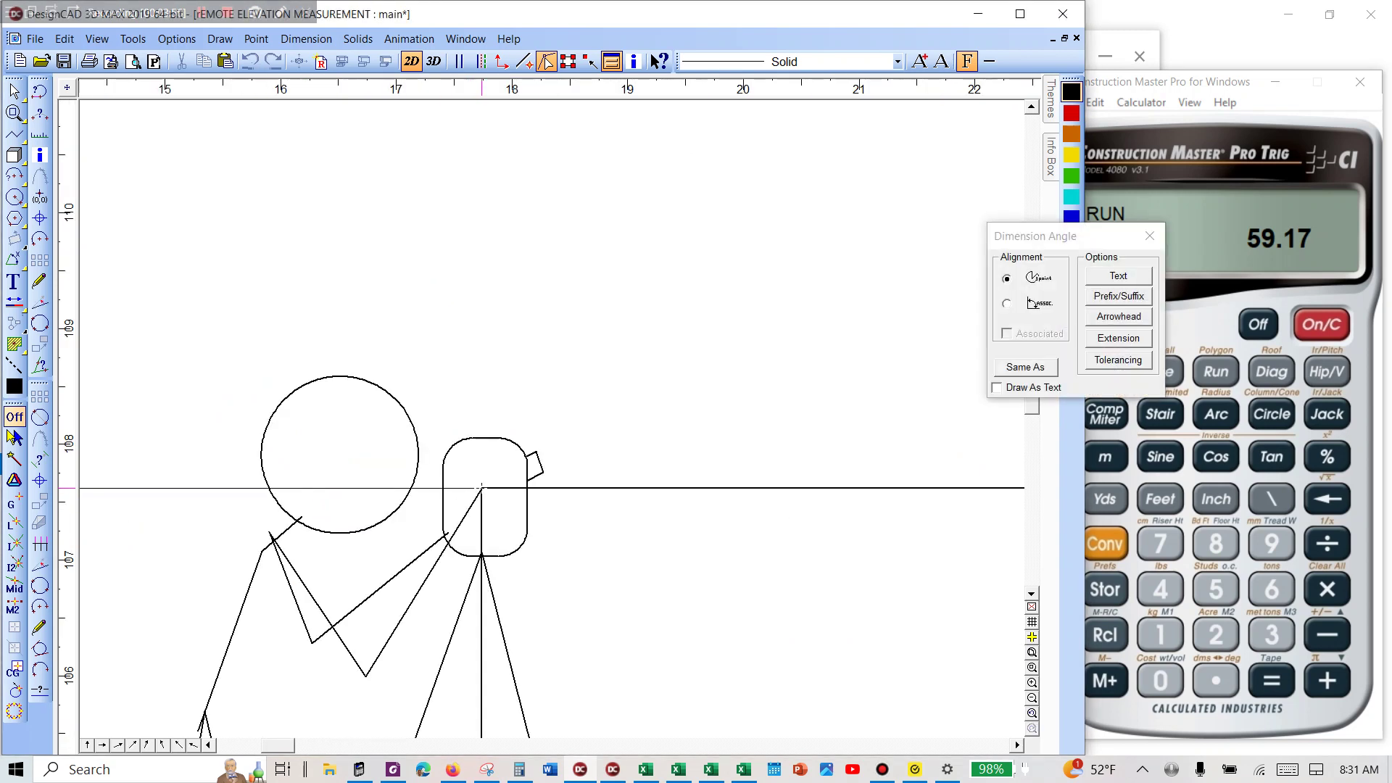
{"action": "key", "text": "alt+v"}
{"action": "key", "text": "p"}
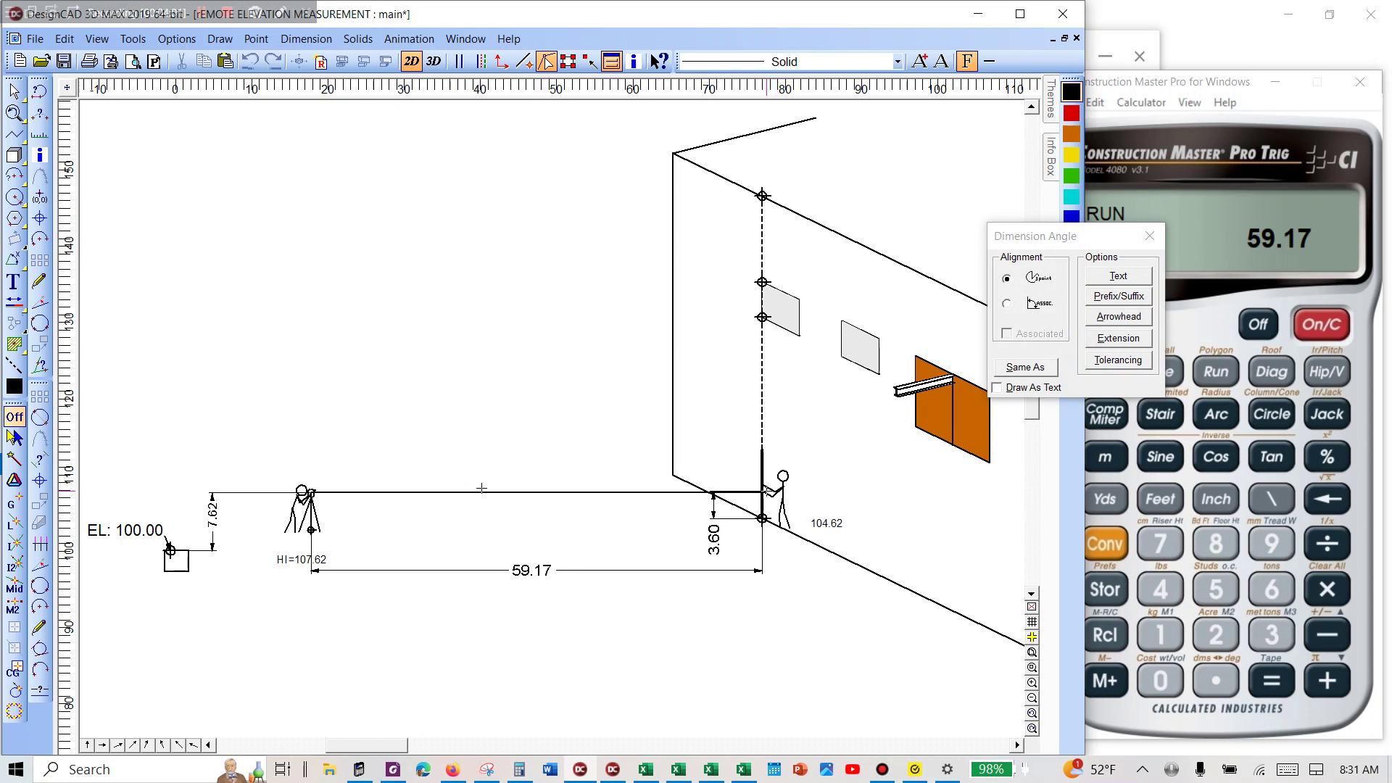
{"action": "scroll", "coordinate": [747, 473], "scroll_direction": "up", "scroll_amount": 5}
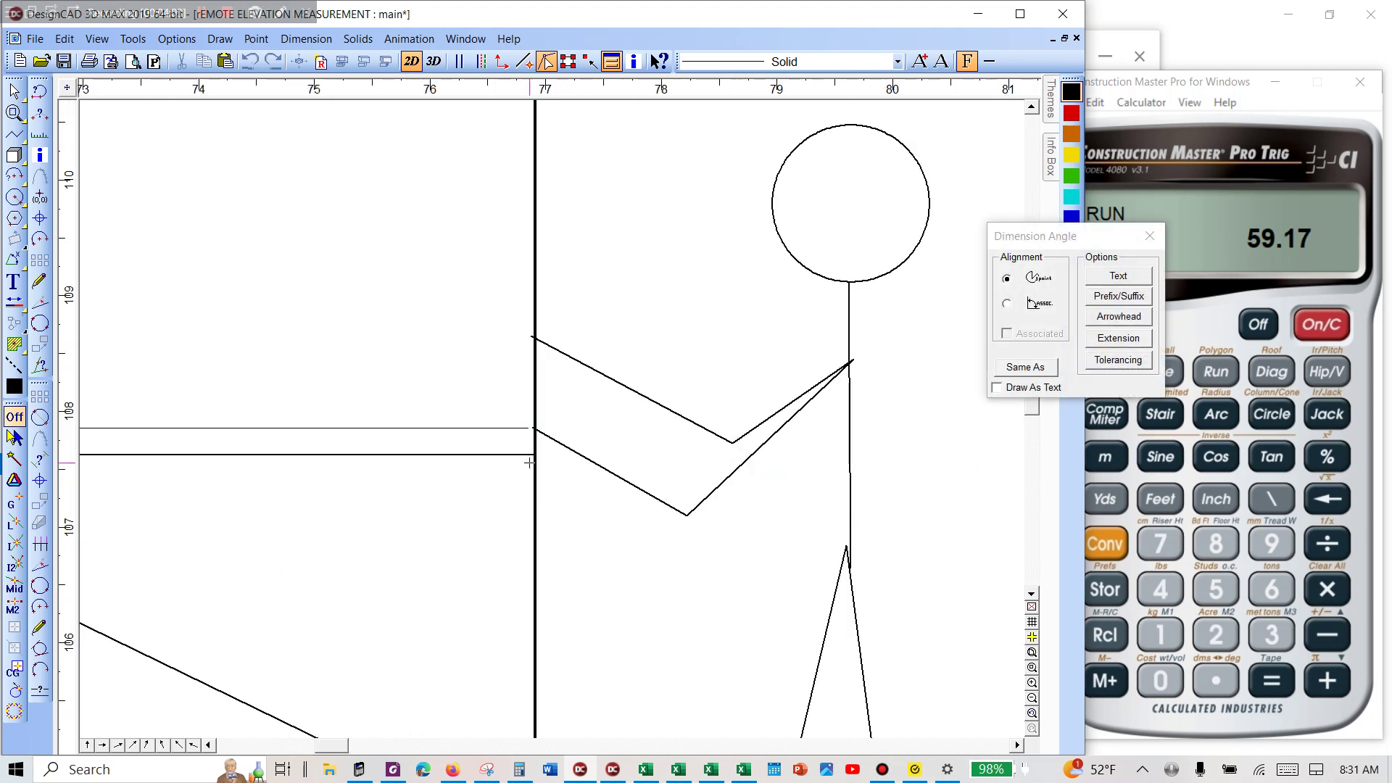
{"action": "scroll", "coordinate": [529, 462], "scroll_direction": "down", "scroll_amount": 3}
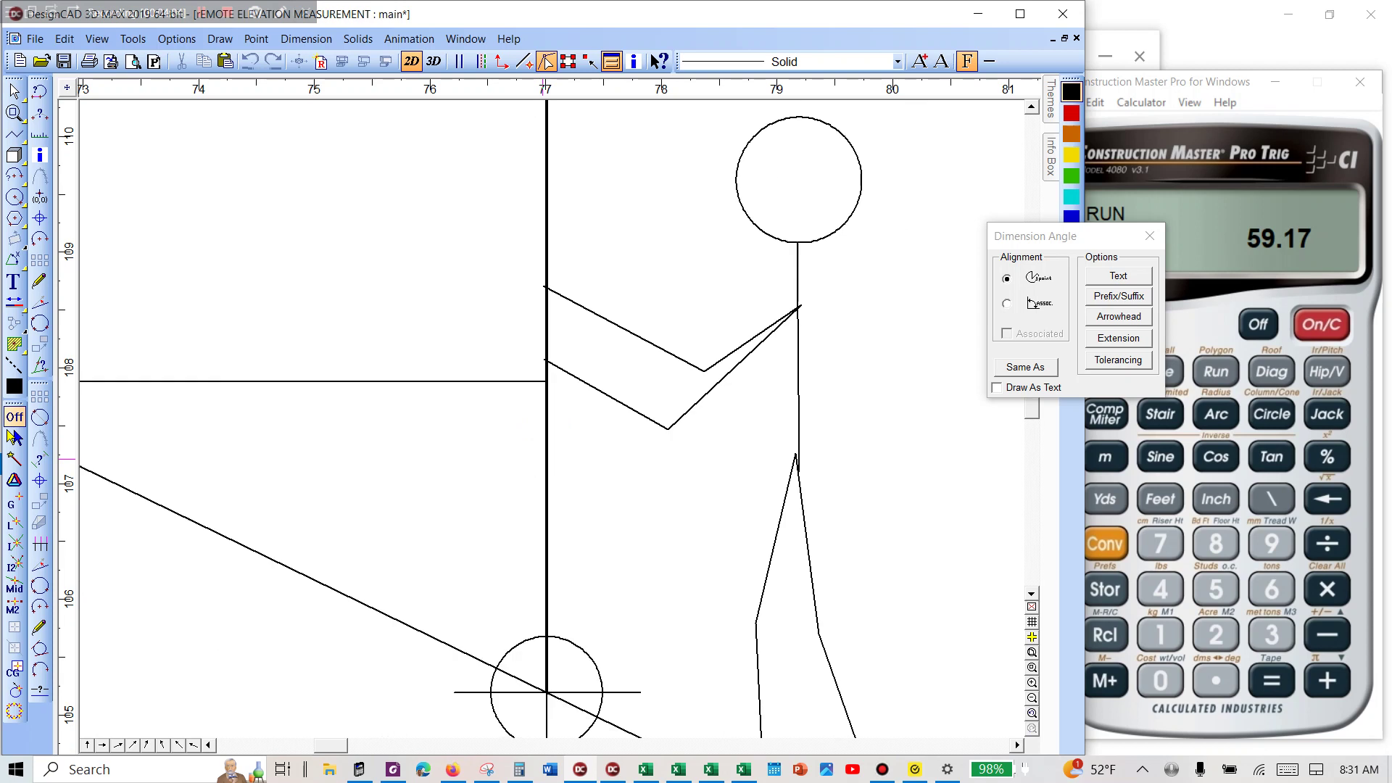
{"action": "scroll", "coordinate": [550, 420], "scroll_direction": "down", "scroll_amount": 2}
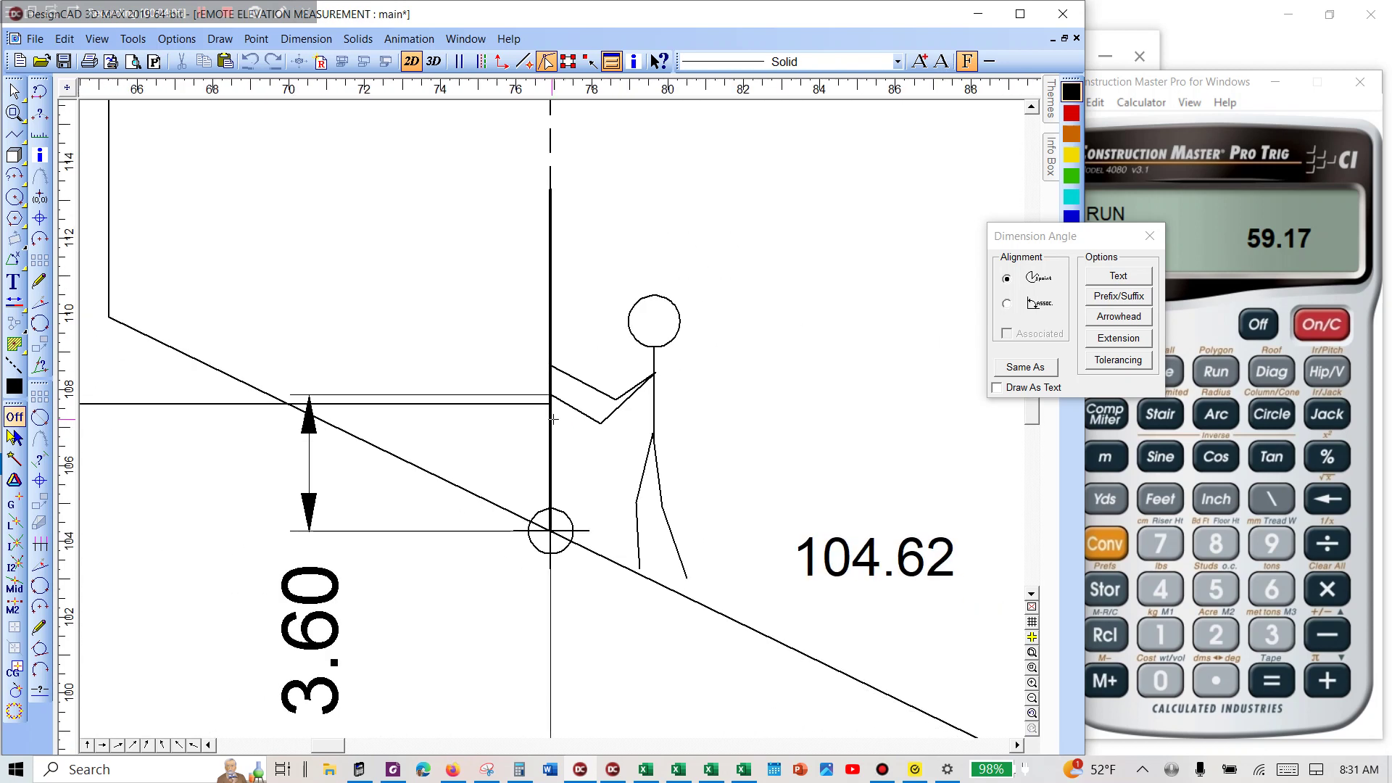
{"action": "key", "text": "Escape"}
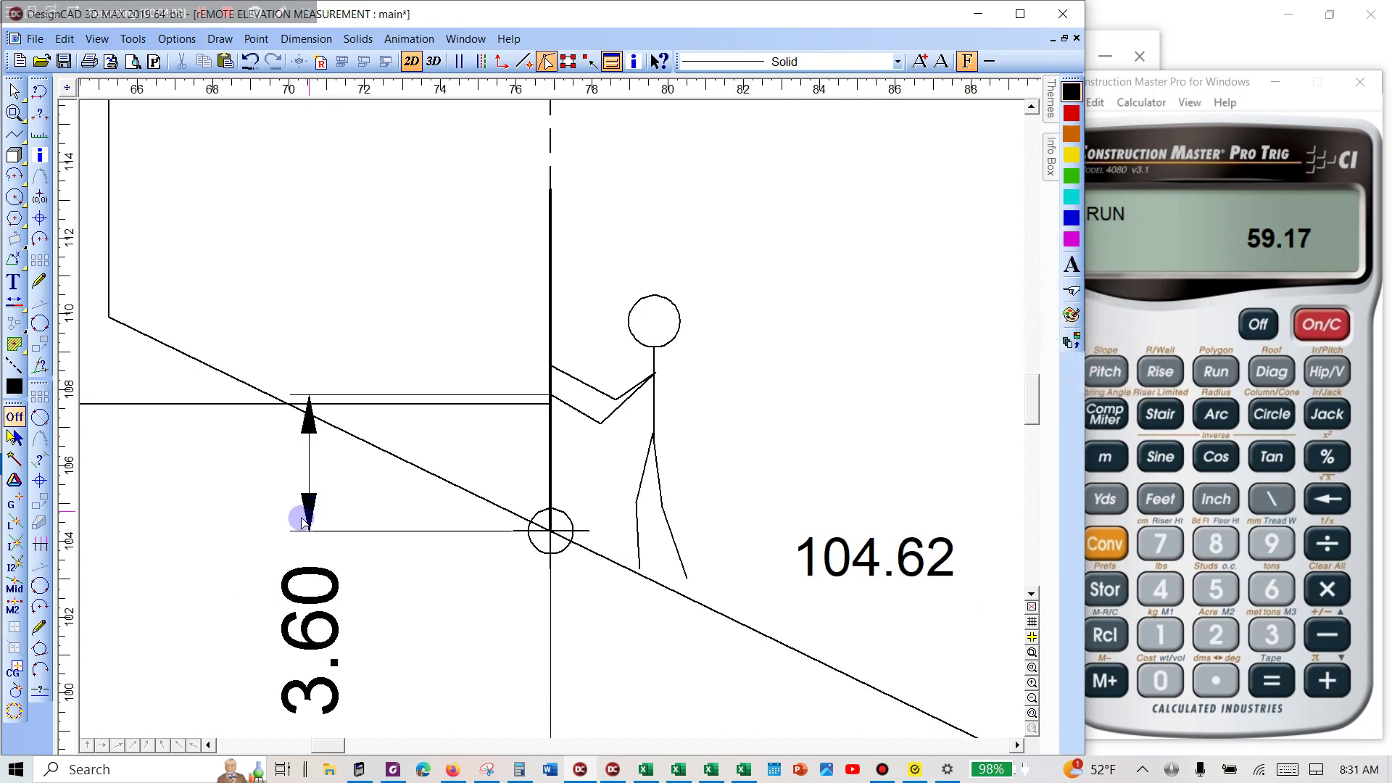
Step: Snap the upper end of the 3.60 rod dimension to the horizontal sight line and bring the rod holder's lower hand up to the other
{"action": "left_click", "coordinate": [303, 515]}
{"action": "left_click_drag", "start_coordinate": [548, 396], "coordinate": [550, 365]}
{"action": "left_click", "coordinate": [573, 403]}
{"action": "left_click", "coordinate": [754, 301]}
{"action": "scroll", "coordinate": [407, 448], "scroll_direction": "down", "scroll_amount": 4}
{"action": "scroll", "coordinate": [549, 414], "scroll_direction": "down", "scroll_amount": 3}
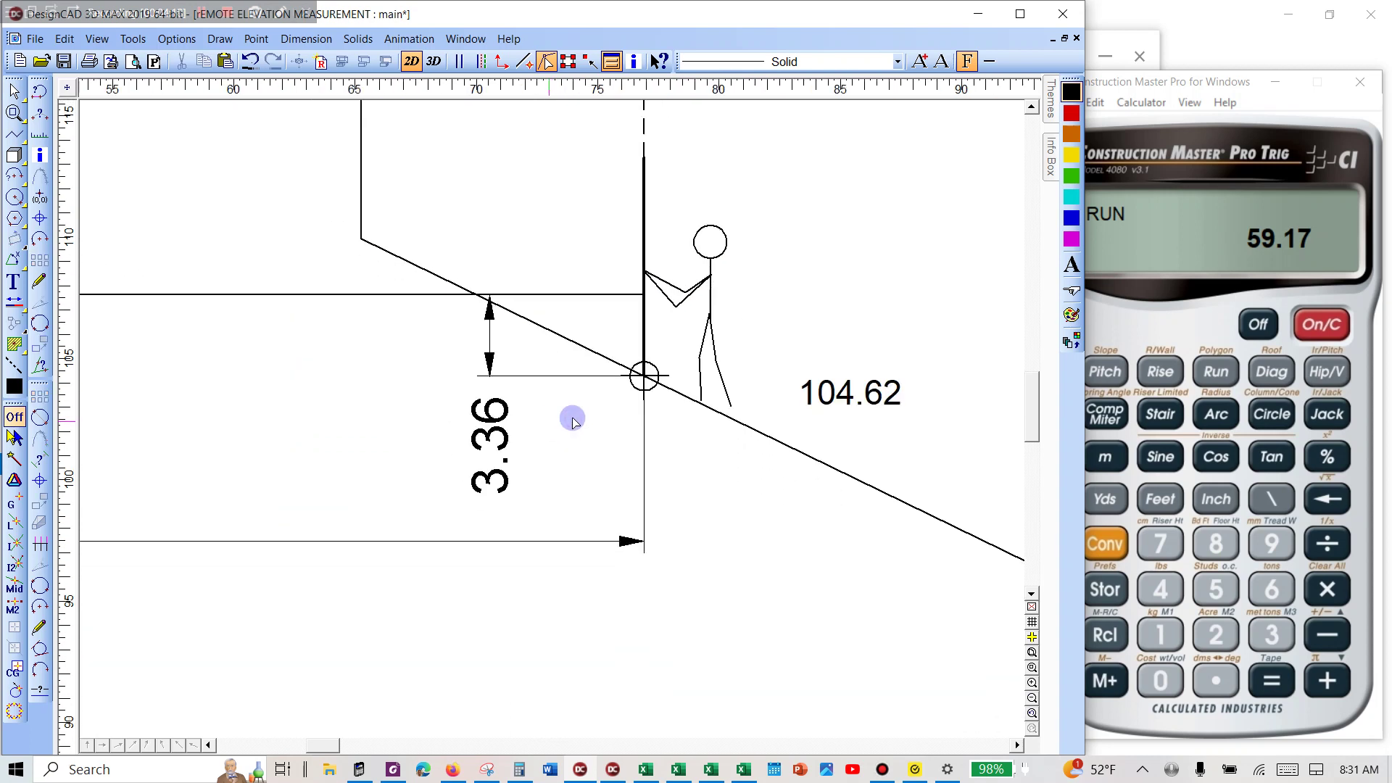
Step: In Construction Master Pro, subtract 3.36 from the instrument height 107.62 to calculate the rod base elevation
{"action": "left_click", "coordinate": [1242, 96]}
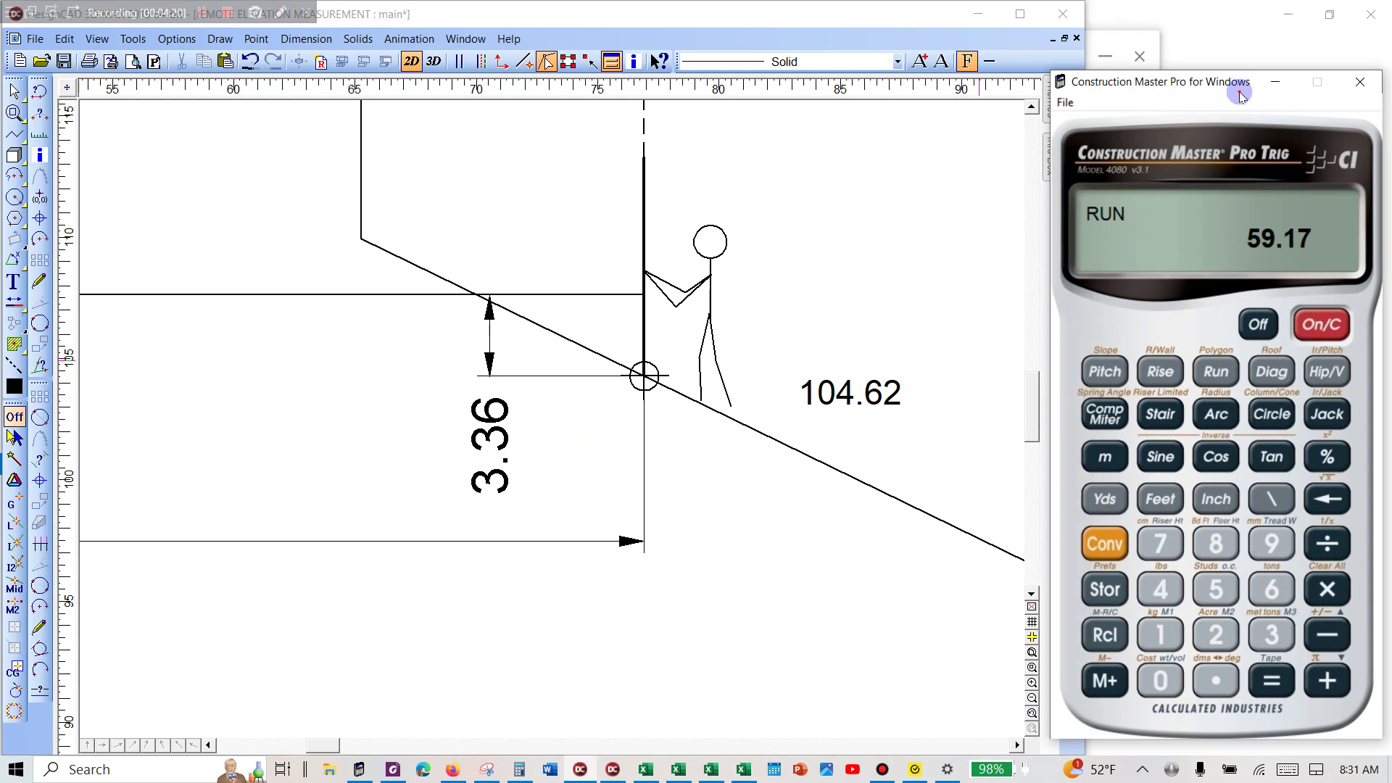
{"action": "left_click", "coordinate": [1161, 646]}
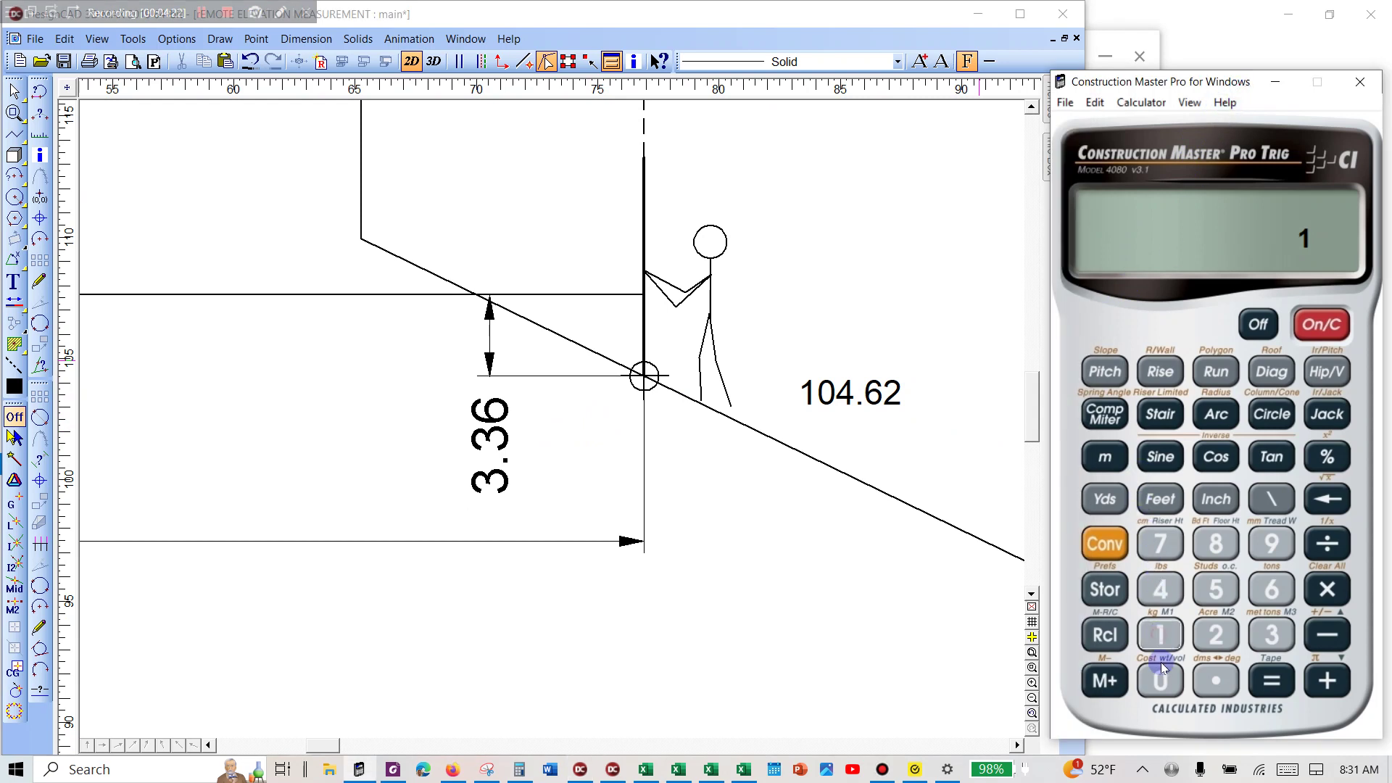
{"action": "left_click", "coordinate": [1161, 680]}
{"action": "left_click", "coordinate": [1160, 544]}
{"action": "left_click", "coordinate": [1215, 680]}
{"action": "left_click", "coordinate": [1269, 593]}
{"action": "left_click", "coordinate": [1218, 635]}
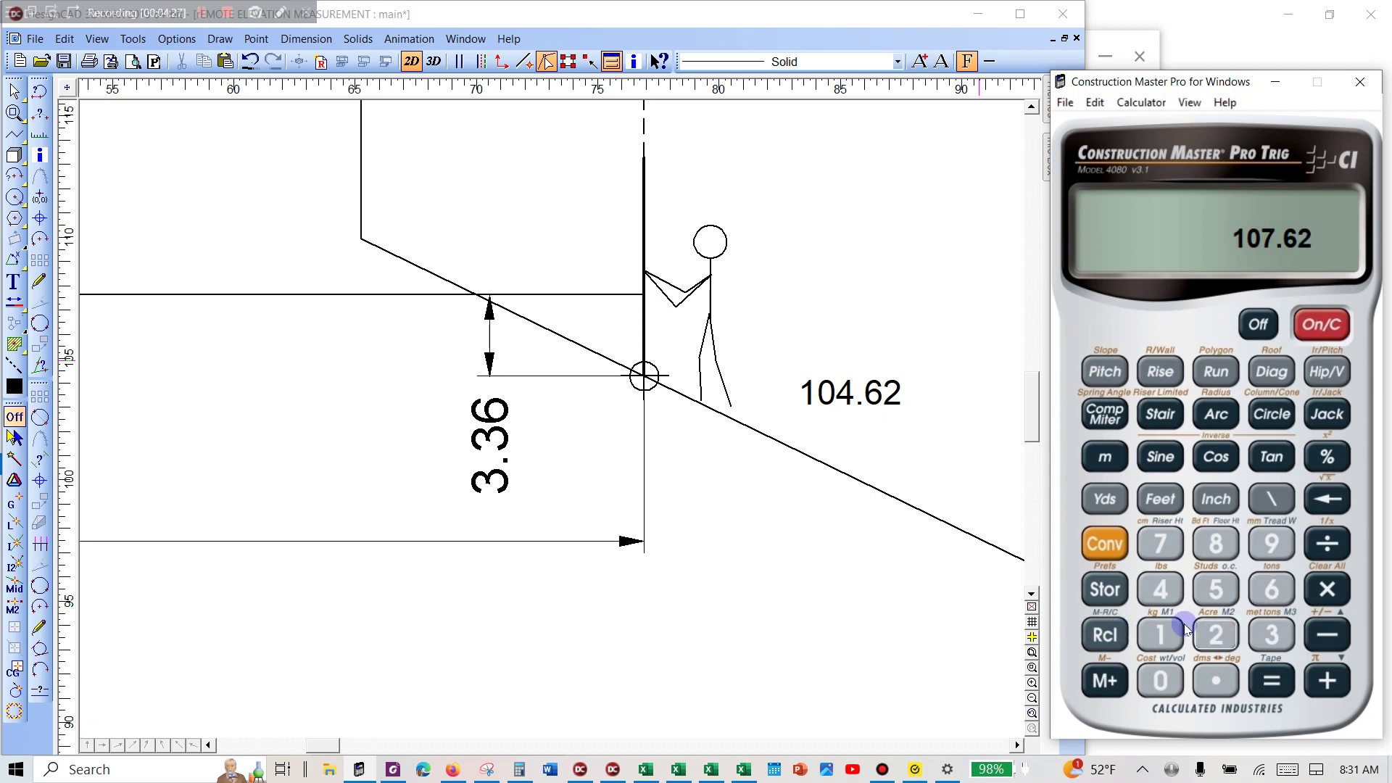
{"action": "left_click", "coordinate": [1341, 637]}
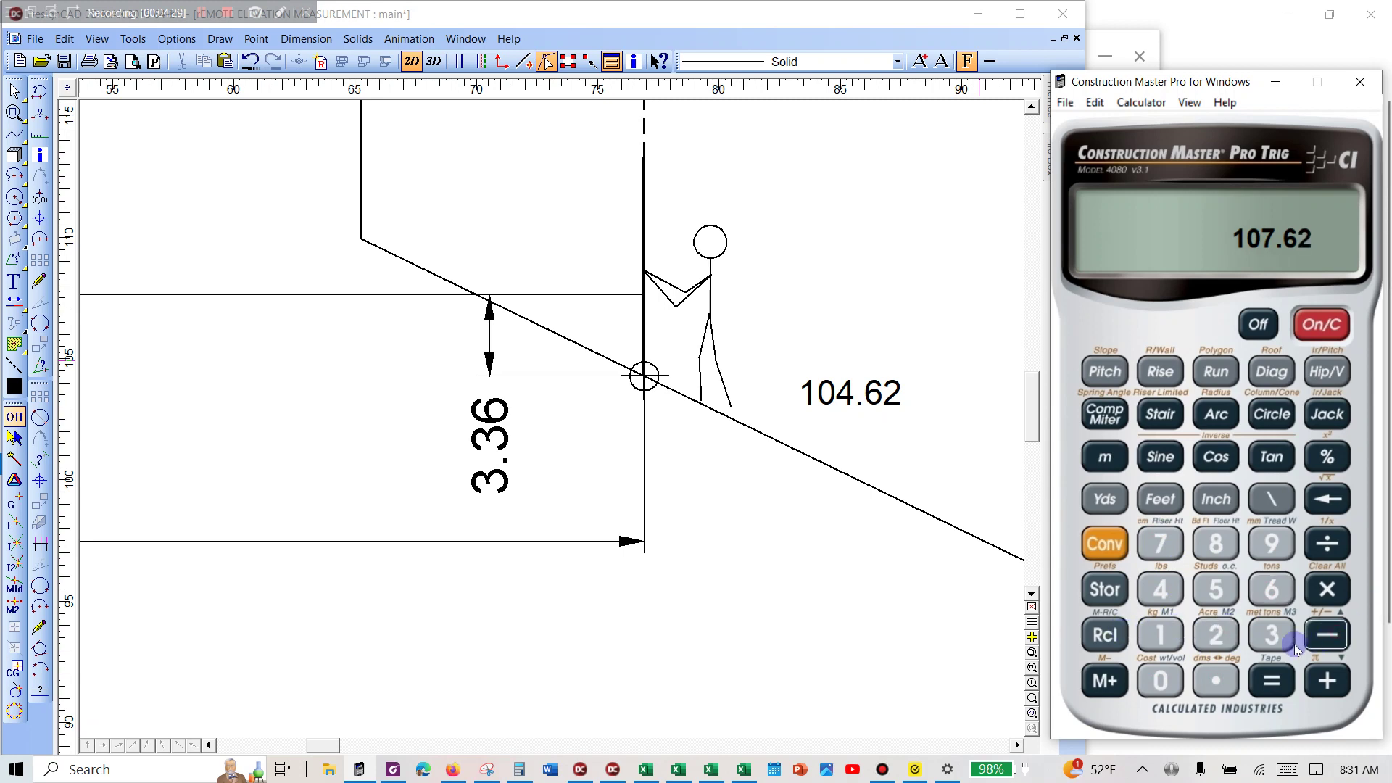
{"action": "left_click", "coordinate": [1271, 635]}
{"action": "left_click", "coordinate": [1216, 680]}
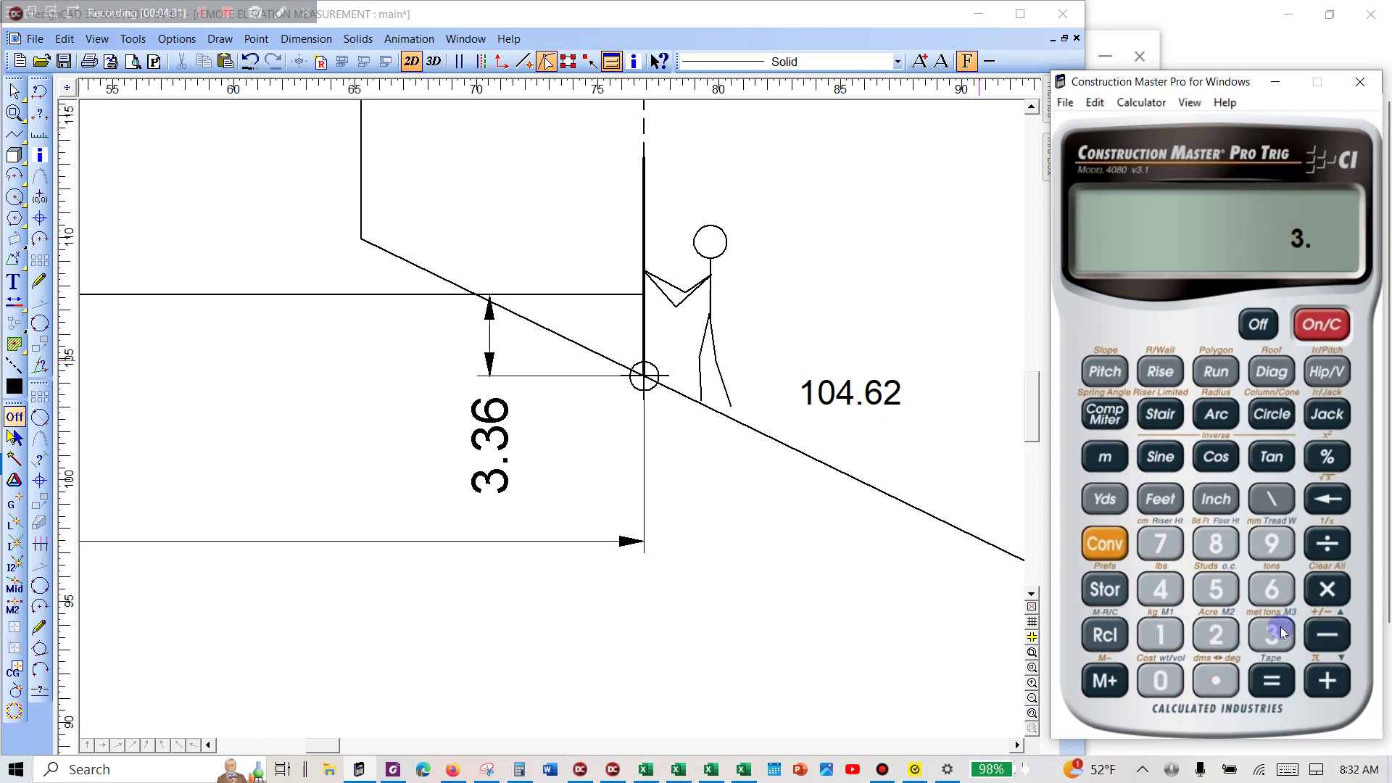
{"action": "left_click", "coordinate": [1277, 634]}
{"action": "left_click", "coordinate": [1271, 589]}
{"action": "left_click", "coordinate": [1276, 682]}
Step: In the DesignCAD drawing, delete the 104.62 label and place new slanted text 104.62 at the rod holder's feet
{"action": "left_click", "coordinate": [848, 404]}
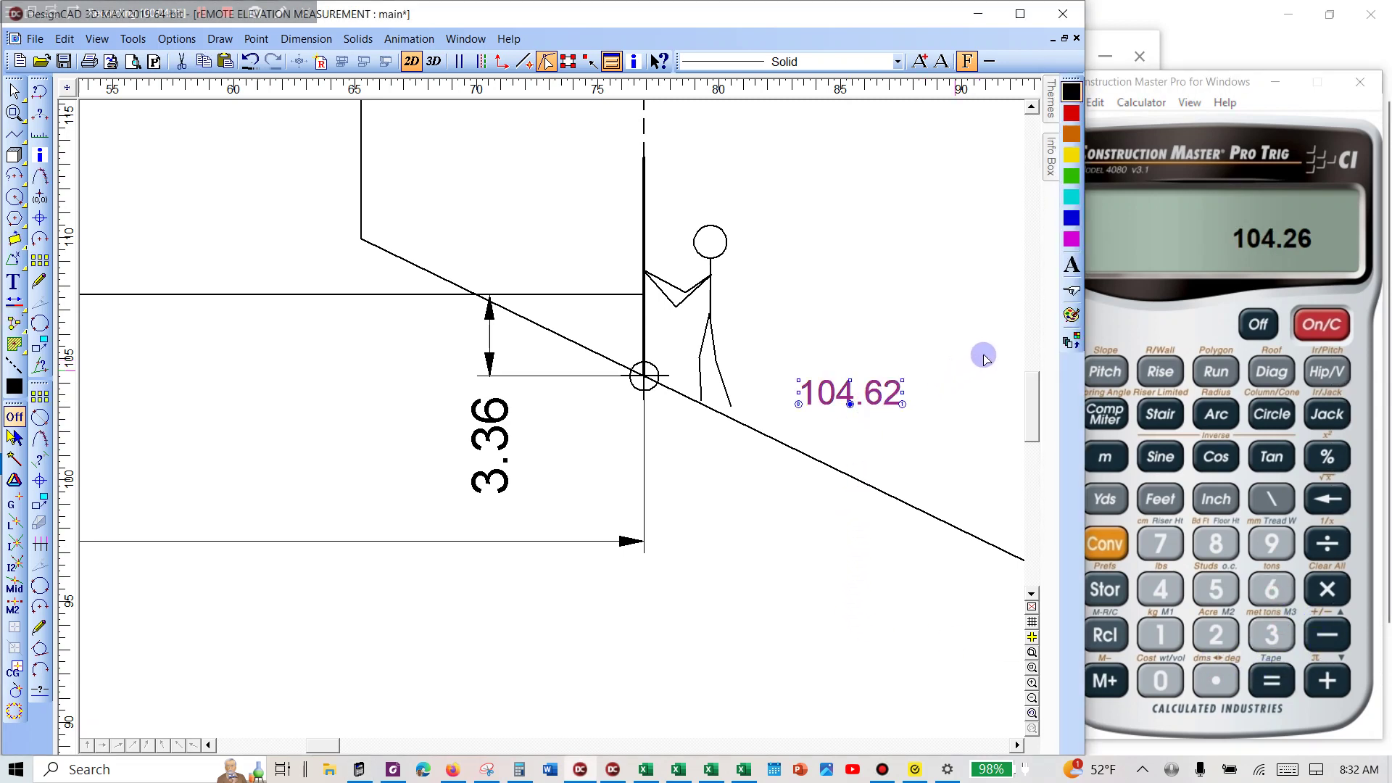
{"action": "key", "text": "Delete"}
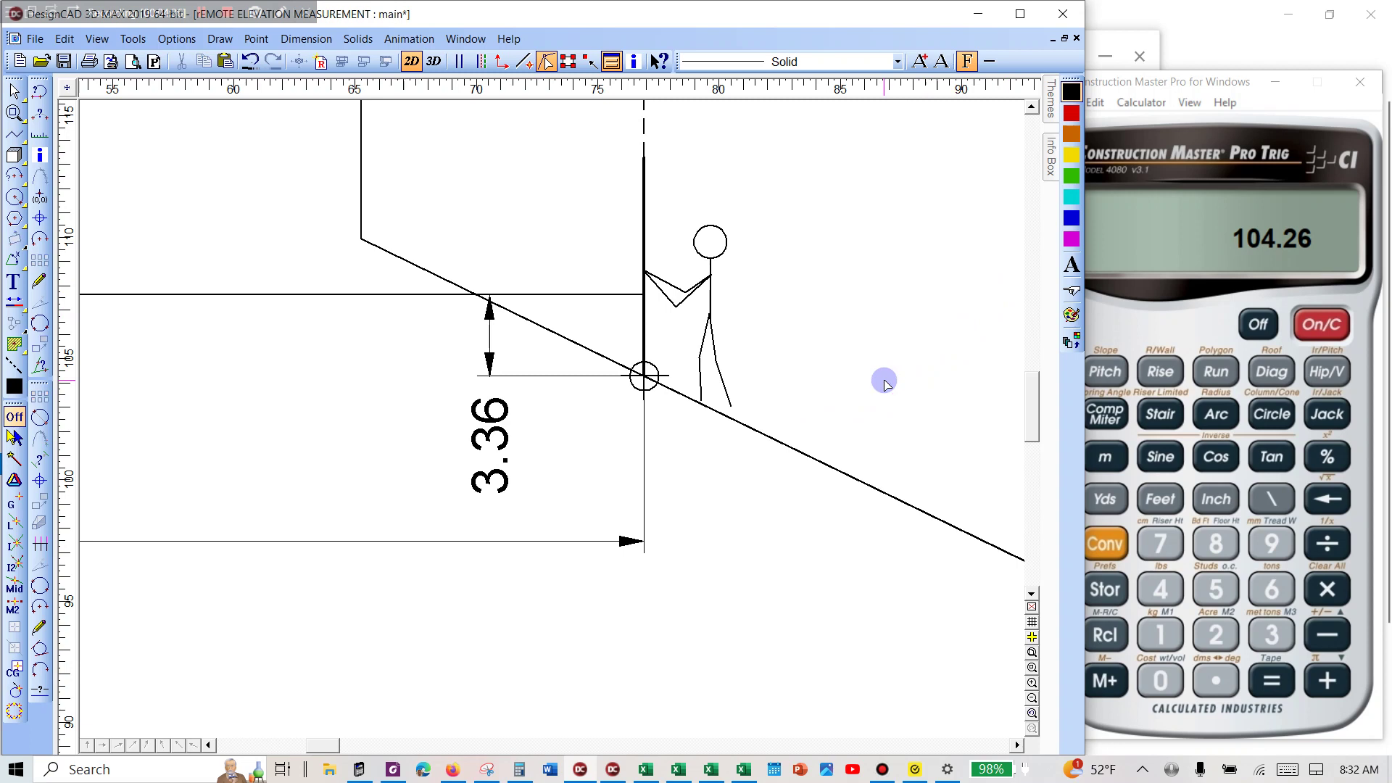
{"action": "key", "text": "t"}
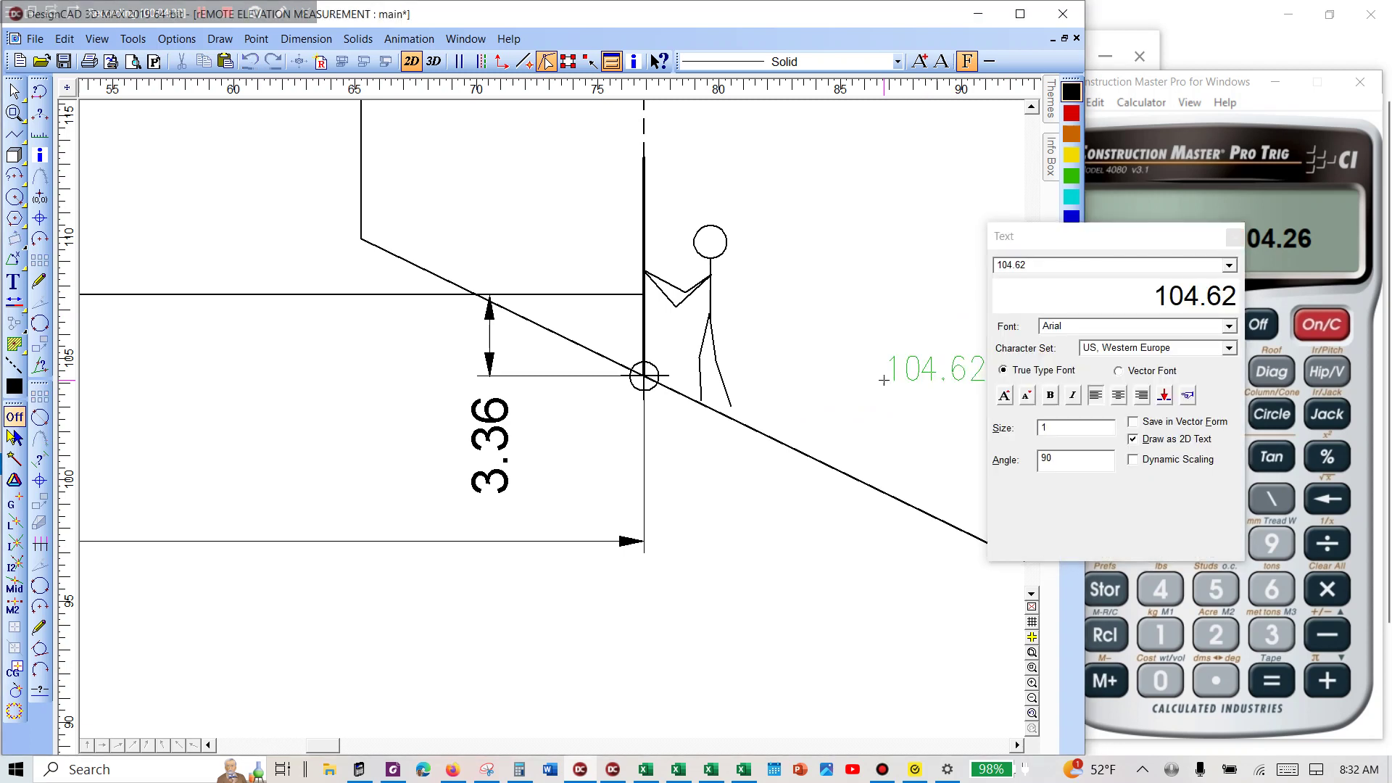
{"action": "left_click", "coordinate": [730, 403]}
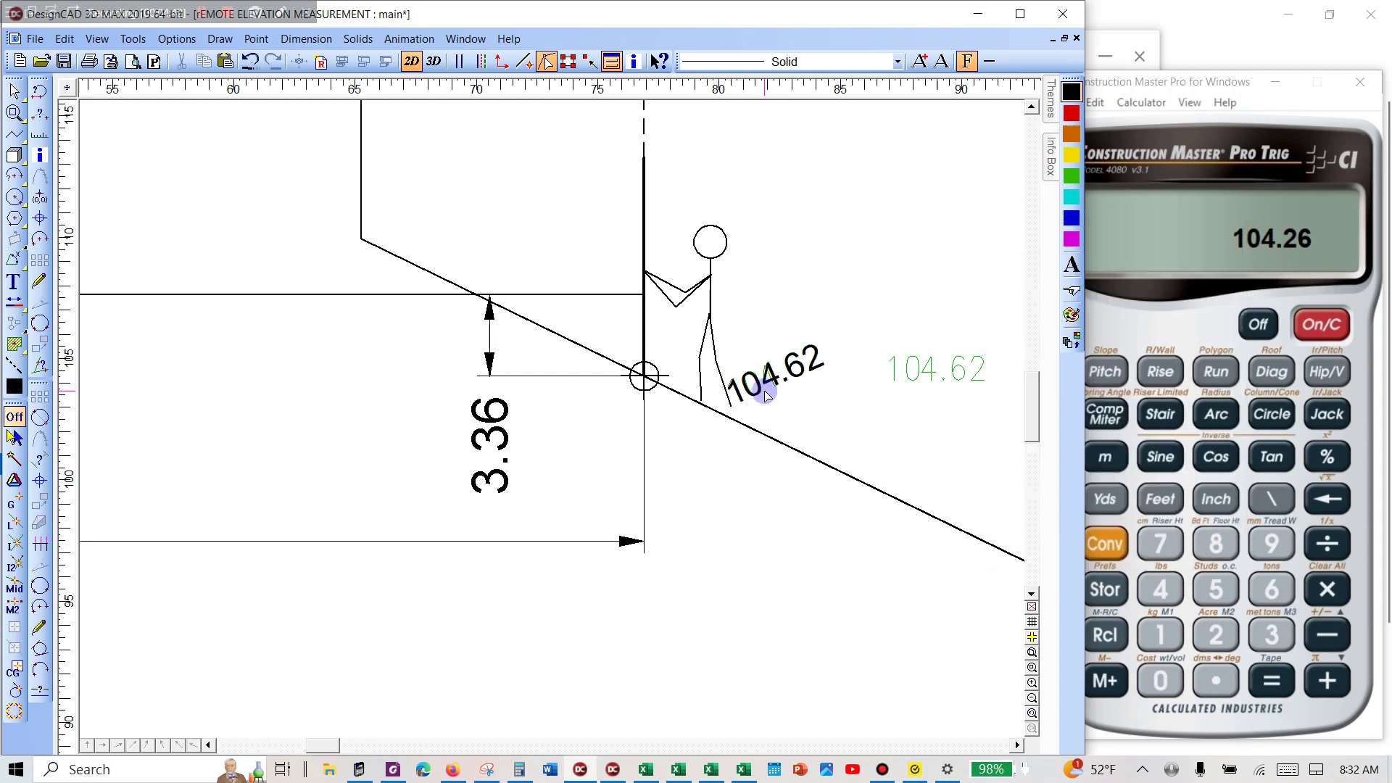
{"action": "left_click_drag", "start_coordinate": [813, 357], "coordinate": [868, 515]}
{"action": "scroll", "coordinate": [868, 515], "scroll_direction": "down", "scroll_amount": 1}
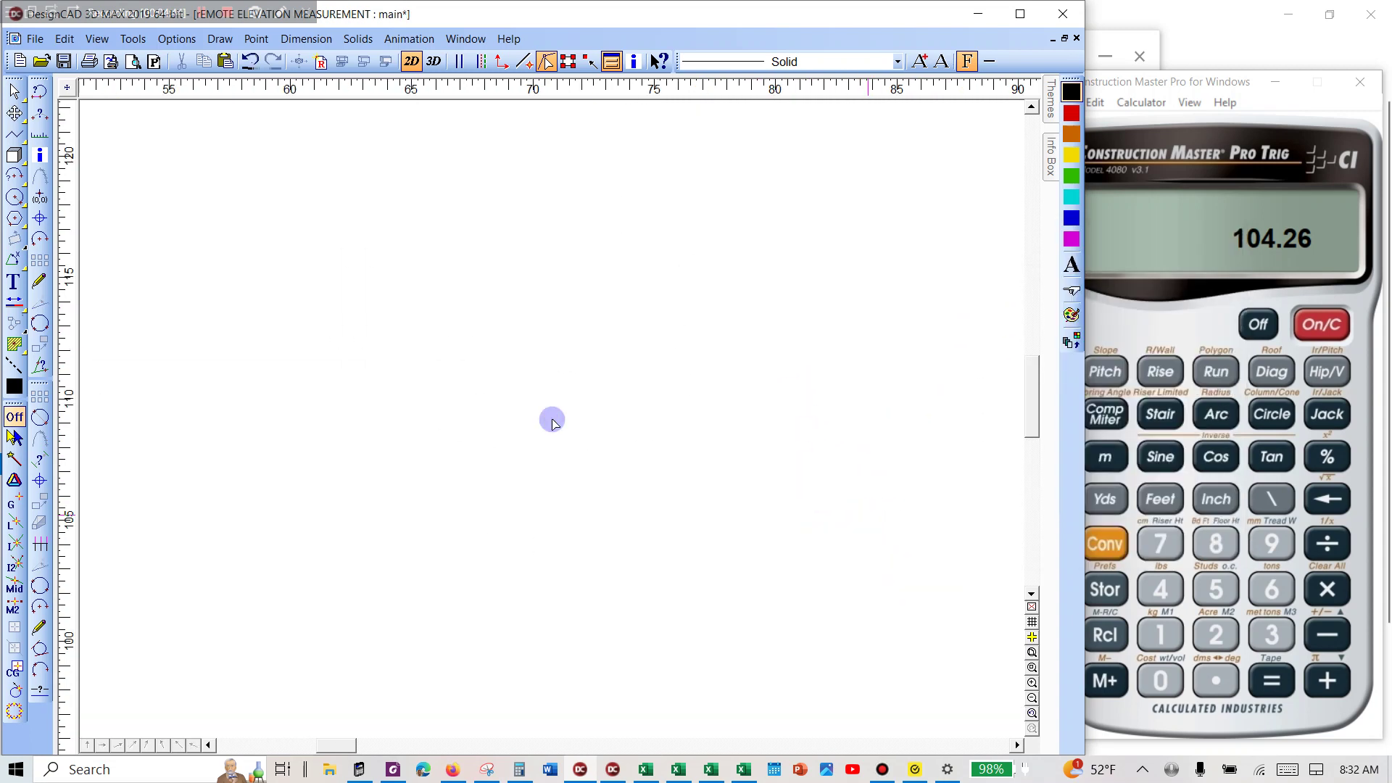
{"action": "mouse_move", "coordinate": [622, 426]}
{"action": "left_mouse_down"}
{"action": "mouse_move", "coordinate": [752, 473]}
{"action": "mouse_move", "coordinate": [742, 495]}
{"action": "left_mouse_up"}
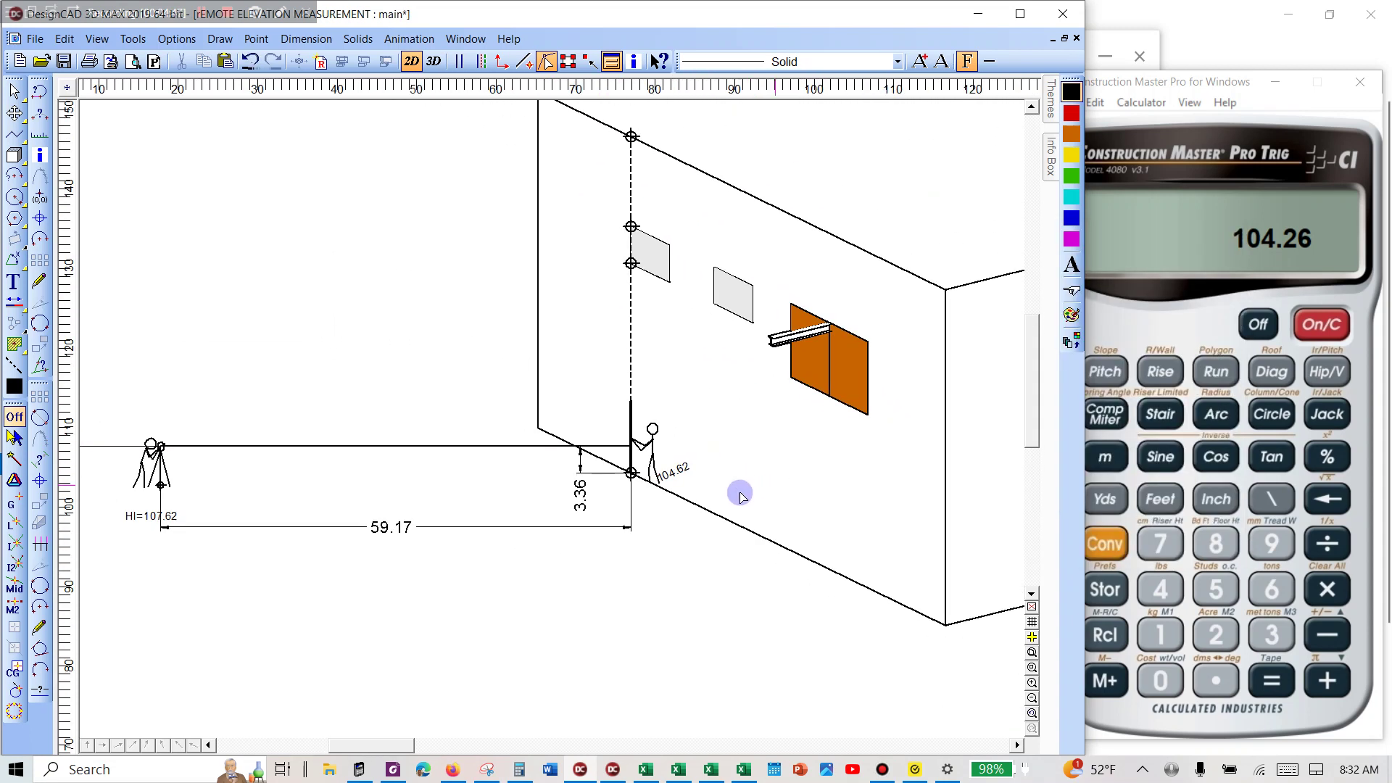
Step: In Construction Master Pro, recall a stored value
{"action": "left_click", "coordinate": [1107, 628]}
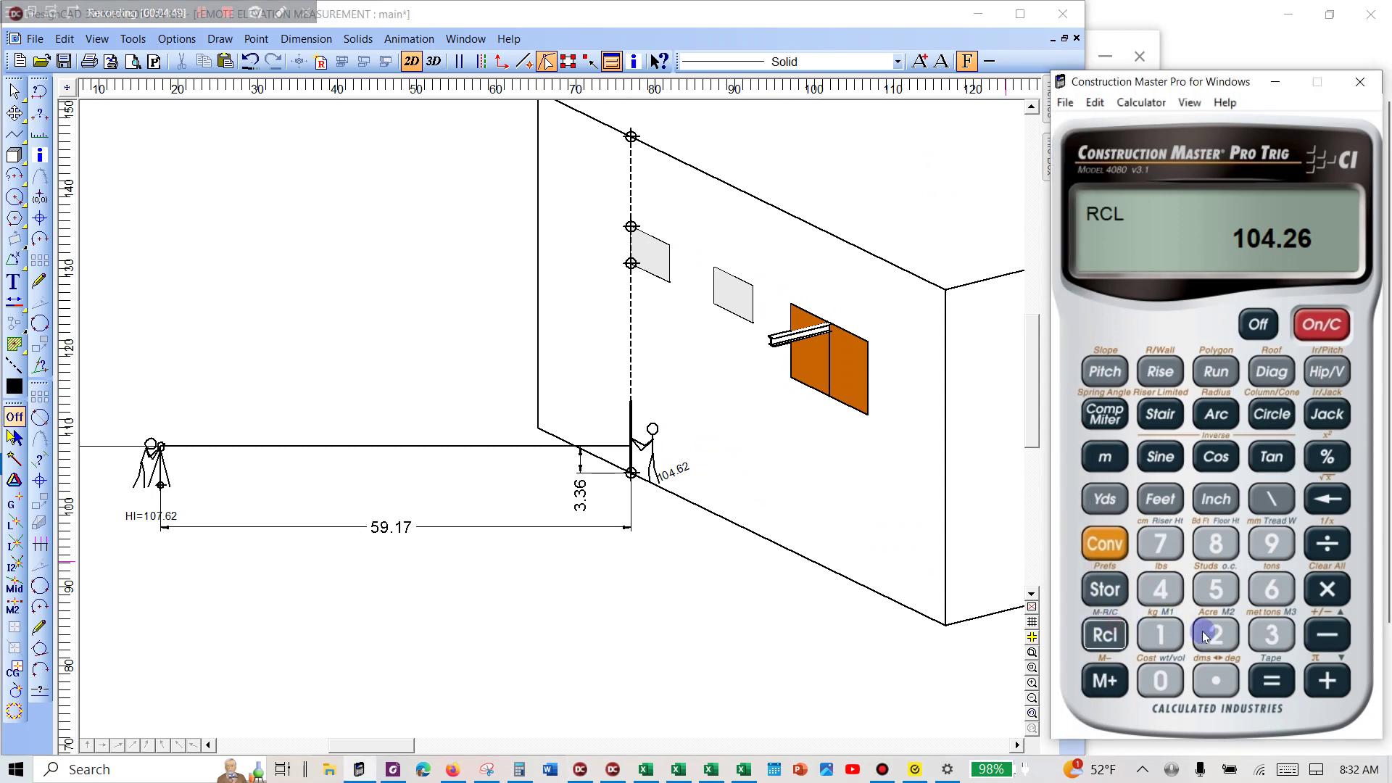